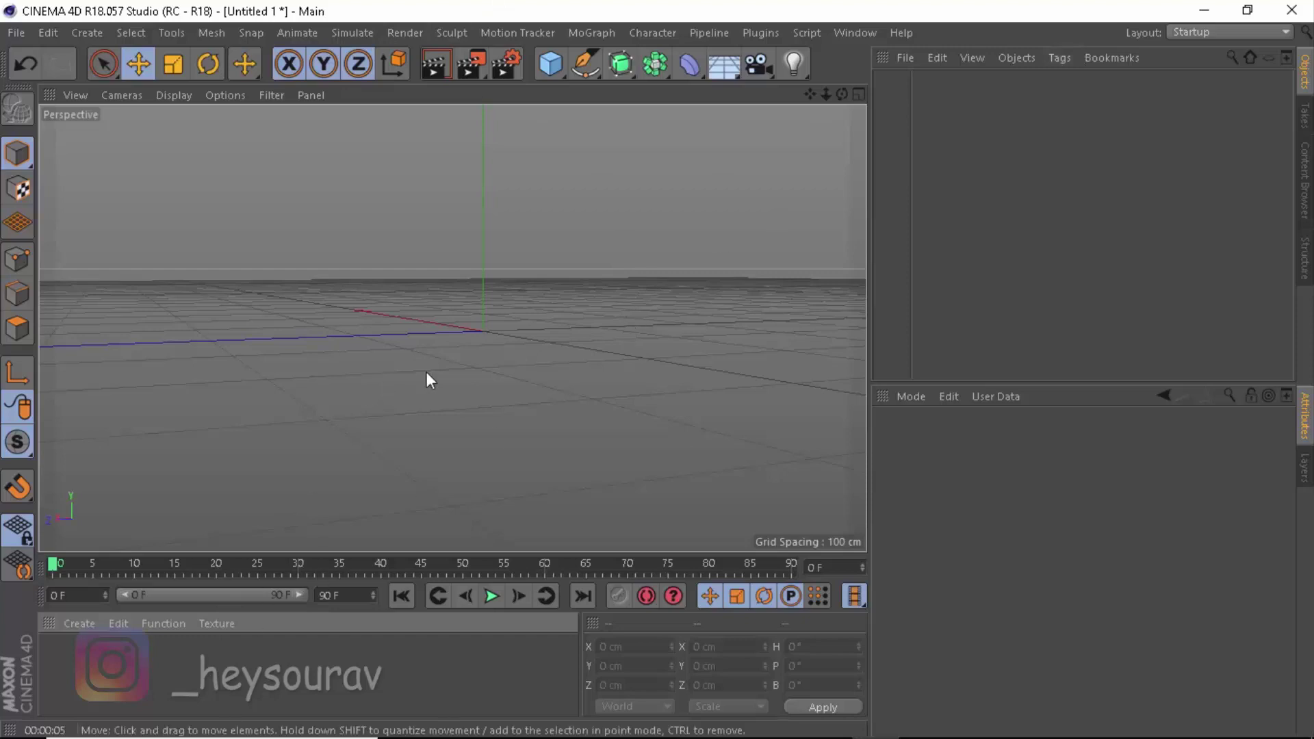
Add a Landscape object and set its X and Z size to 200 cm.
{"action": "left_click", "coordinate": [554, 63]}
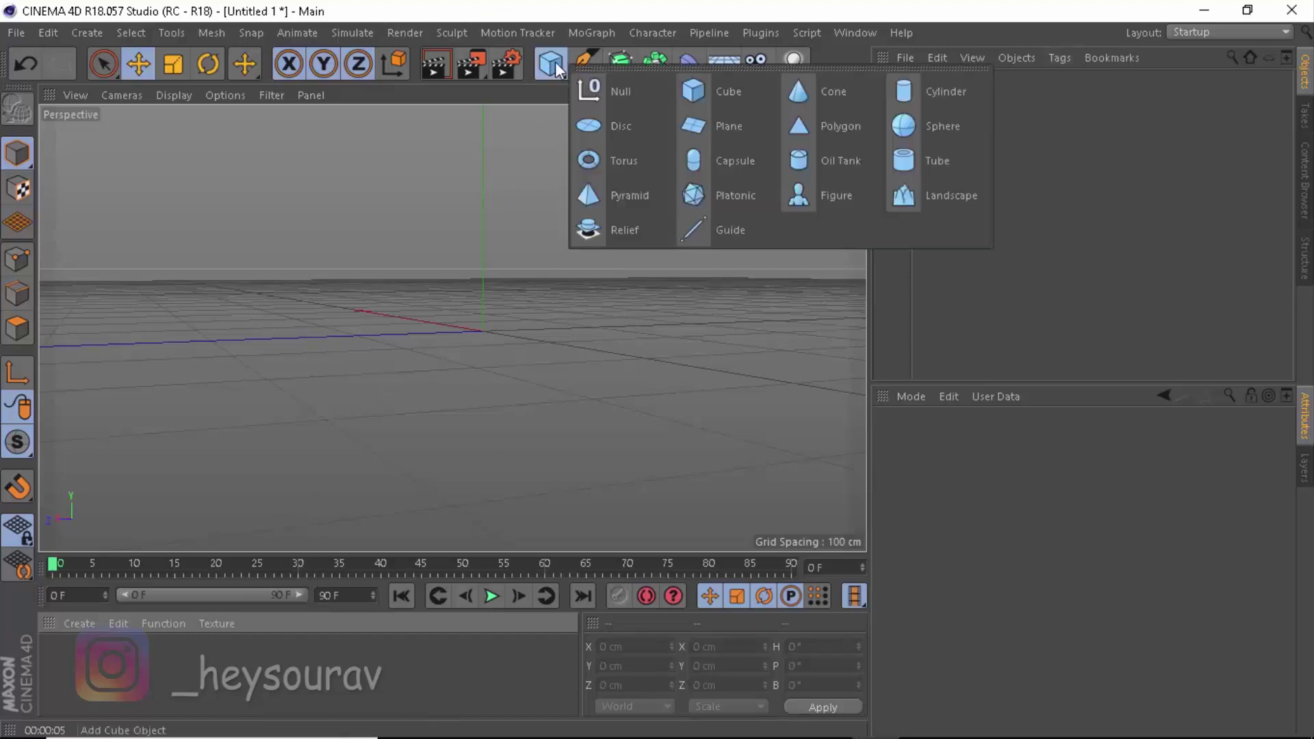
{"action": "left_click", "coordinate": [947, 184]}
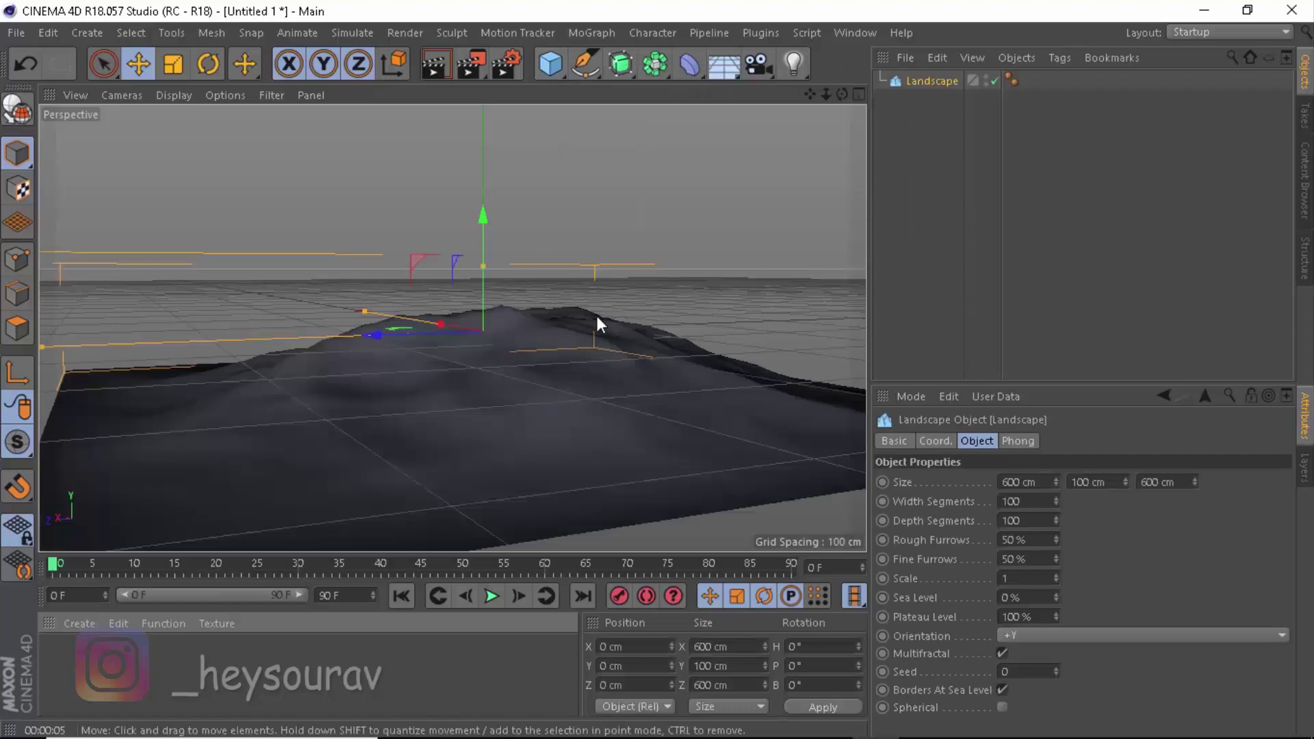
{"action": "right_click_drag", "start_coordinate": [547, 356], "coordinate": [523, 382], "text": "alt"}
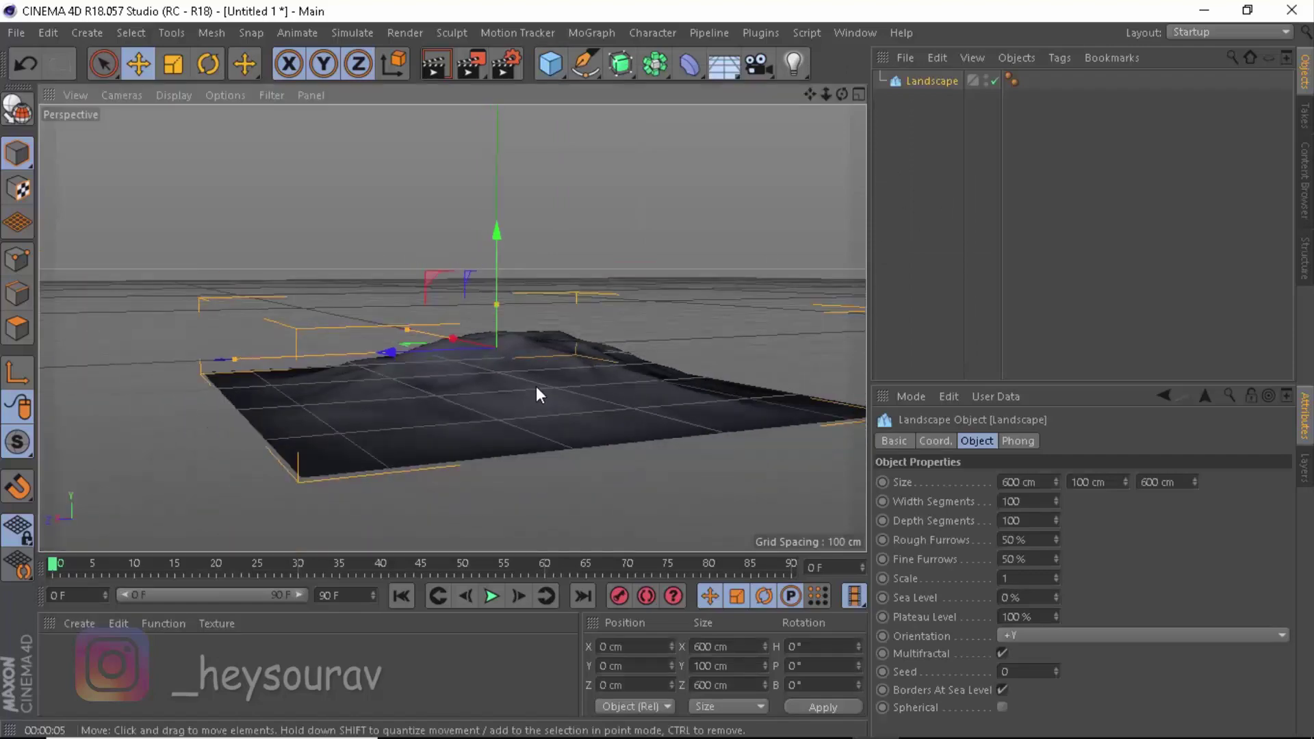
{"action": "mouse_move", "coordinate": [557, 384]}
{"action": "left_mouse_down", "text": "alt"}
{"action": "mouse_move", "coordinate": [677, 434]}
{"action": "mouse_move", "coordinate": [527, 425]}
{"action": "mouse_move", "coordinate": [568, 373]}
{"action": "left_mouse_up", "text": "alt"}
{"action": "middle_click_drag", "start_coordinate": [569, 375], "coordinate": [519, 352], "text": "alt"}
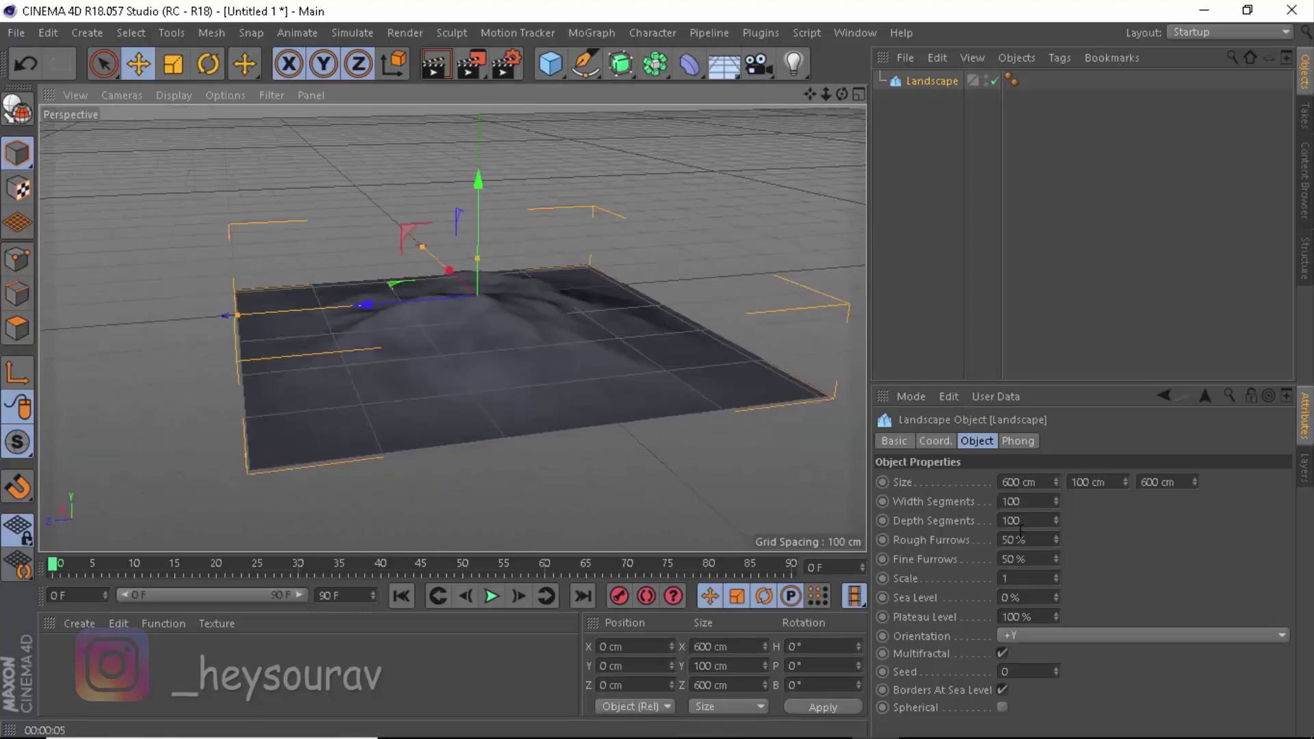
{"action": "double_click", "coordinate": [1027, 482]}
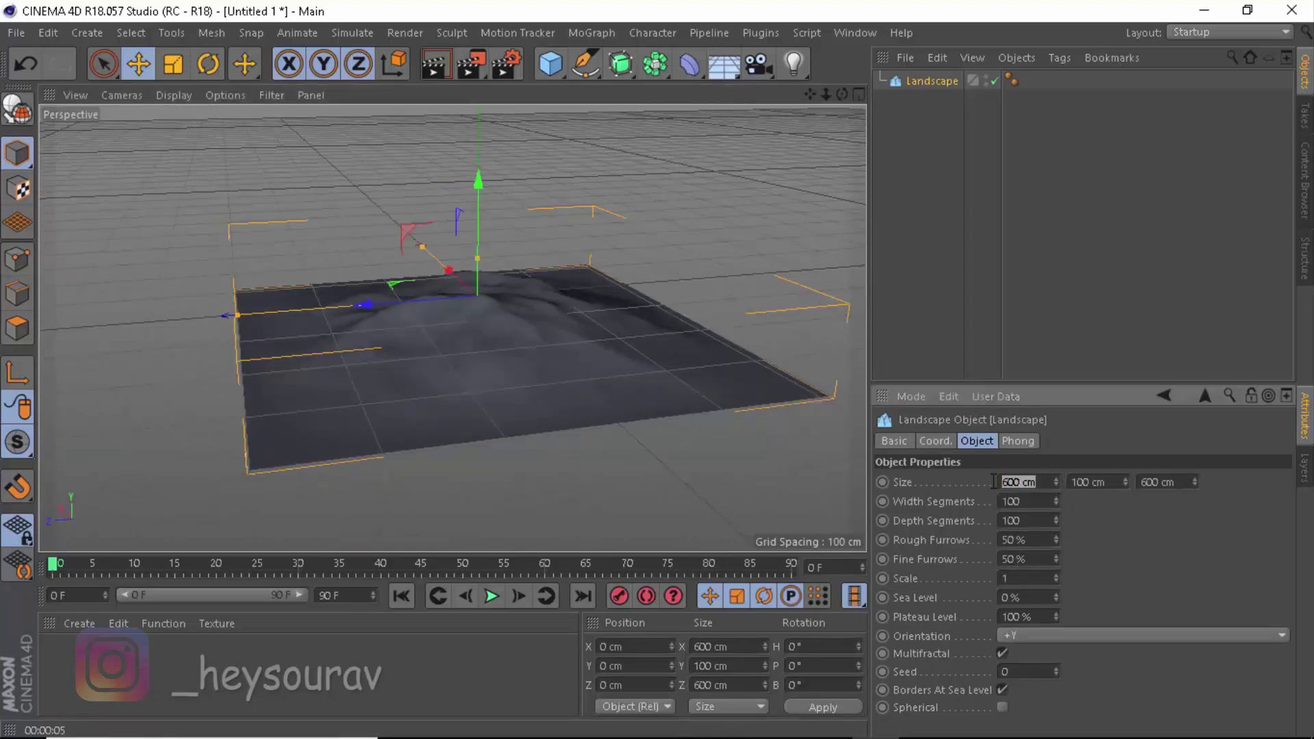
{"action": "type", "text": "200"}
{"action": "key", "text": "Tab"}
{"action": "key", "text": "Tab"}
{"action": "type", "text": "200"}
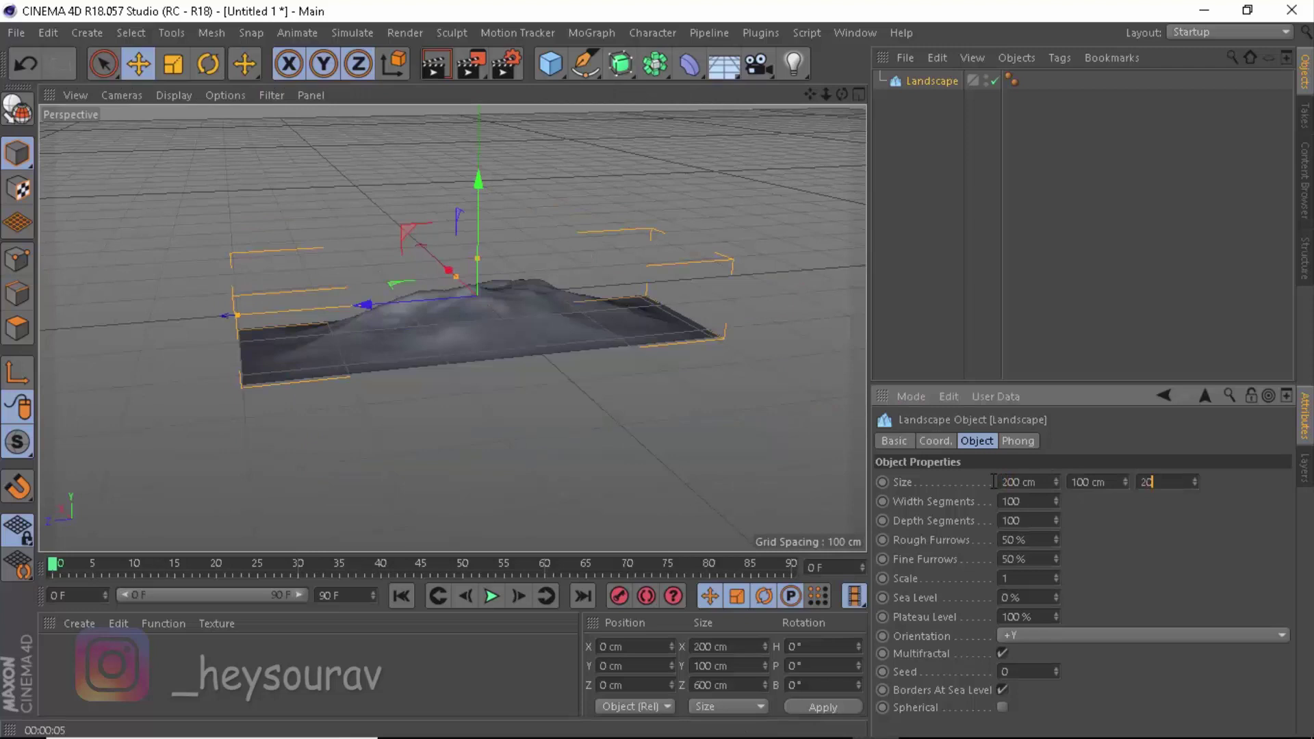
{"action": "key", "text": "Return"}
Set the landscape's width and depth segments to 100 each.
{"action": "double_click", "coordinate": [1033, 502]}
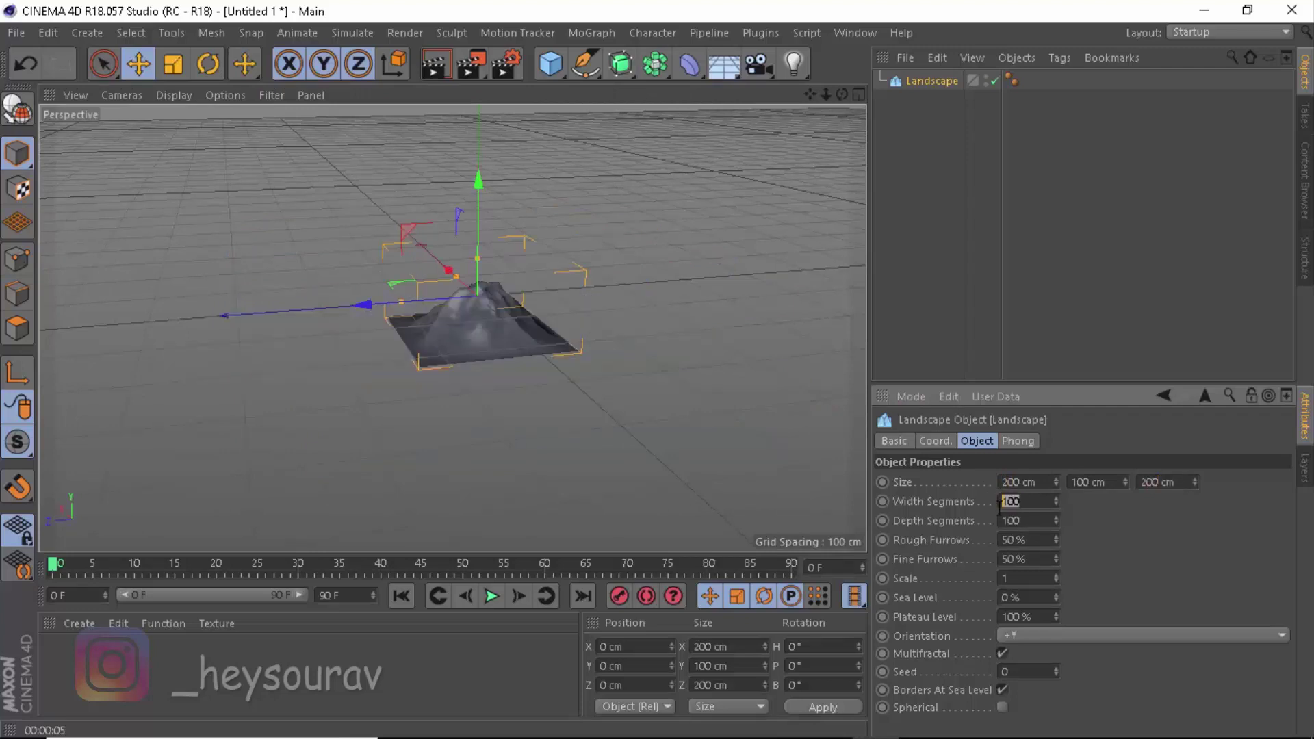
{"action": "type", "text": "50"}
{"action": "key", "text": "Tab"}
{"action": "type", "text": "50"}
{"action": "double_click", "coordinate": [1006, 503]}
{"action": "type", "text": "100"}
{"action": "key", "text": "Tab"}
{"action": "type", "text": "100"}
Turn on Spherical and set rough furrows, fine furrows and plateau level to 0 %.
{"action": "left_click", "coordinate": [1002, 707]}
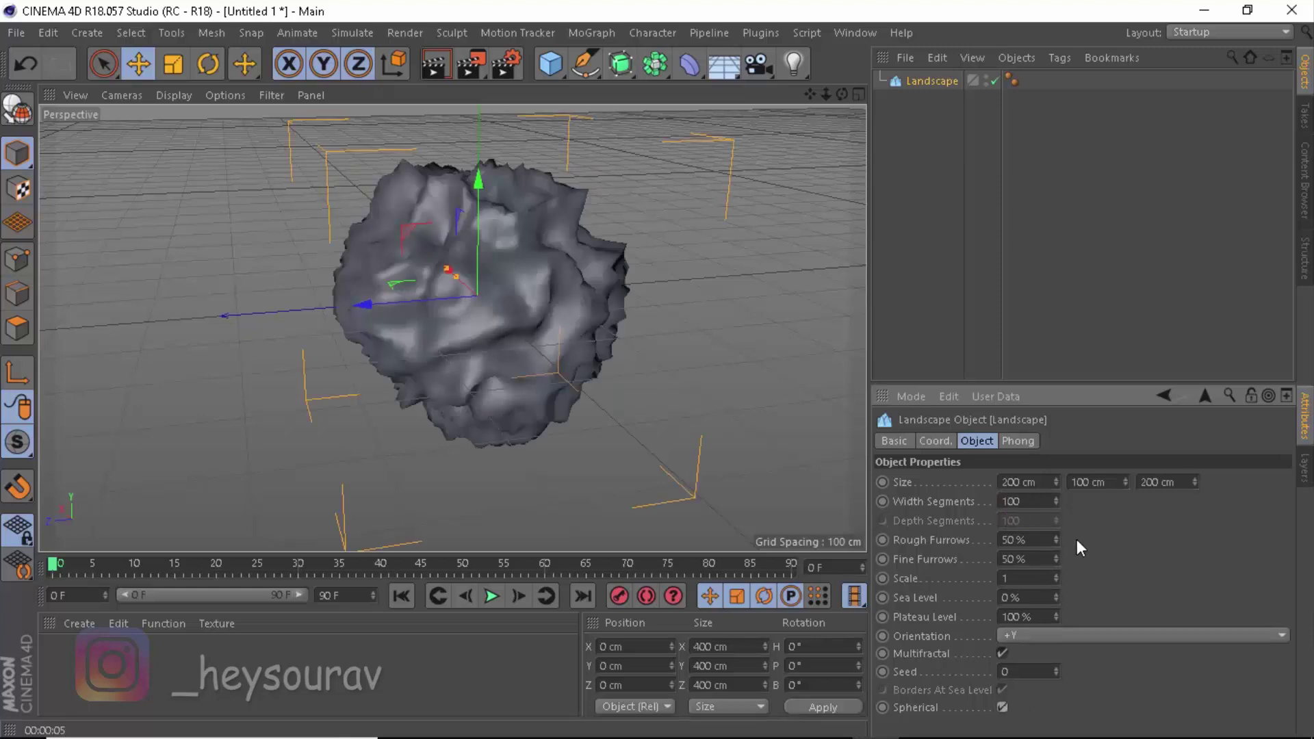
{"action": "left_click_drag", "start_coordinate": [1033, 548], "coordinate": [979, 544]}
{"action": "type", "text": "0"}
{"action": "key", "text": "Tab"}
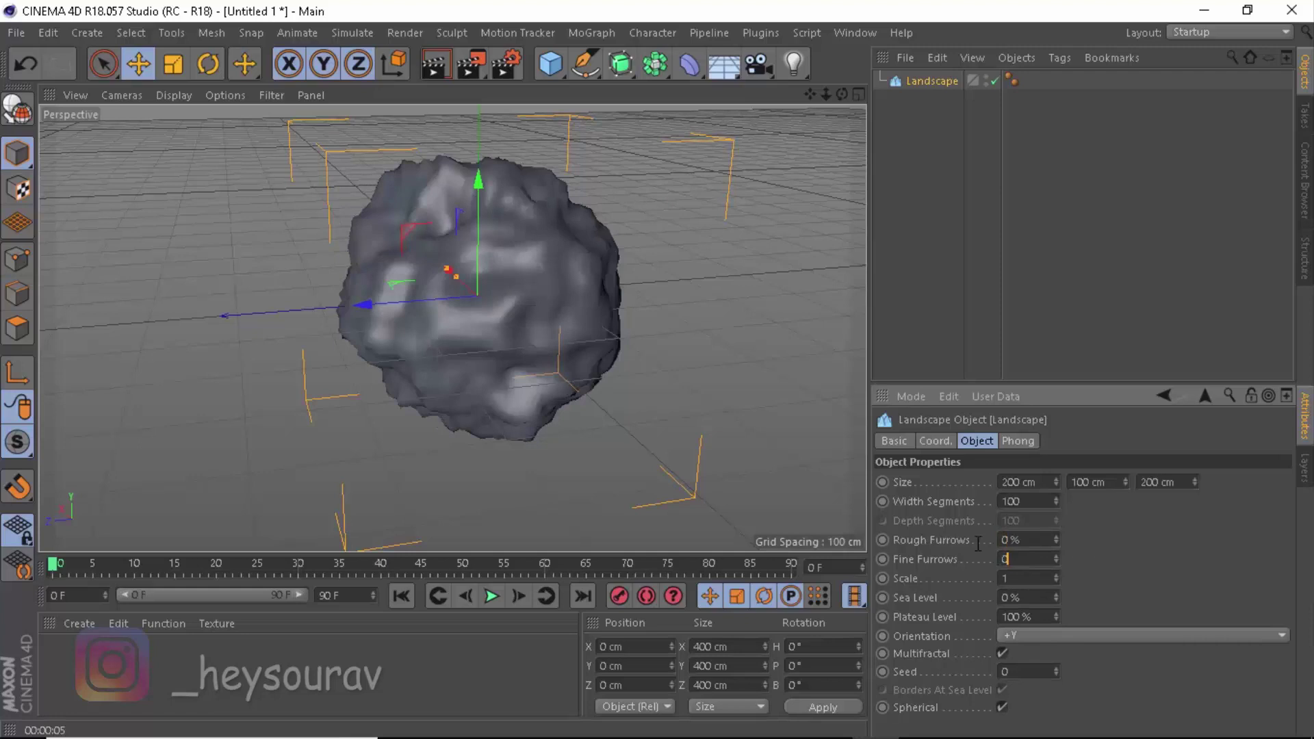
{"action": "type", "text": "0"}
{"action": "key", "text": "Tab"}
{"action": "key", "text": "Tab"}
{"action": "key", "text": "Tab"}
{"action": "type", "text": "0"}
{"action": "key", "text": "Return"}
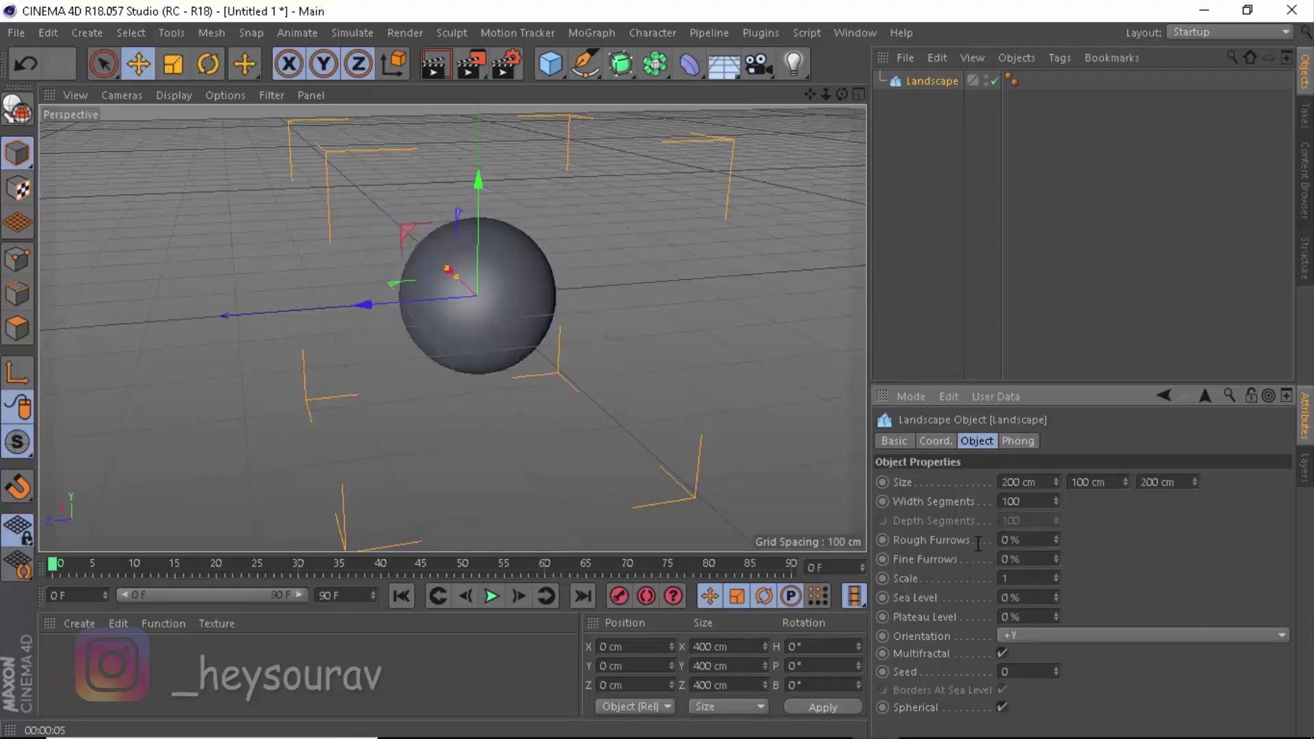
{"action": "left_click", "coordinate": [676, 305]}
{"action": "left_click_drag", "start_coordinate": [676, 306], "coordinate": [651, 317], "text": "alt"}
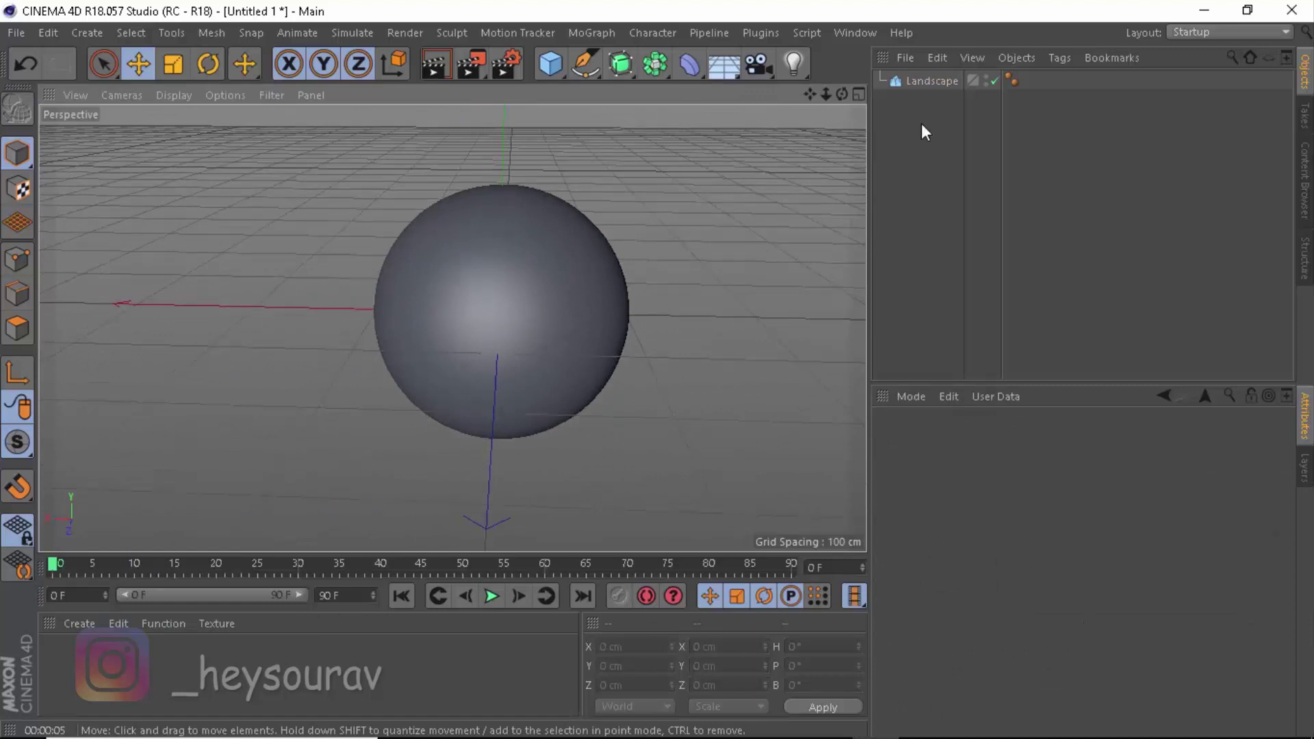
Add a Shatter deformer as a child of the landscape.
{"action": "left_click", "coordinate": [929, 82]}
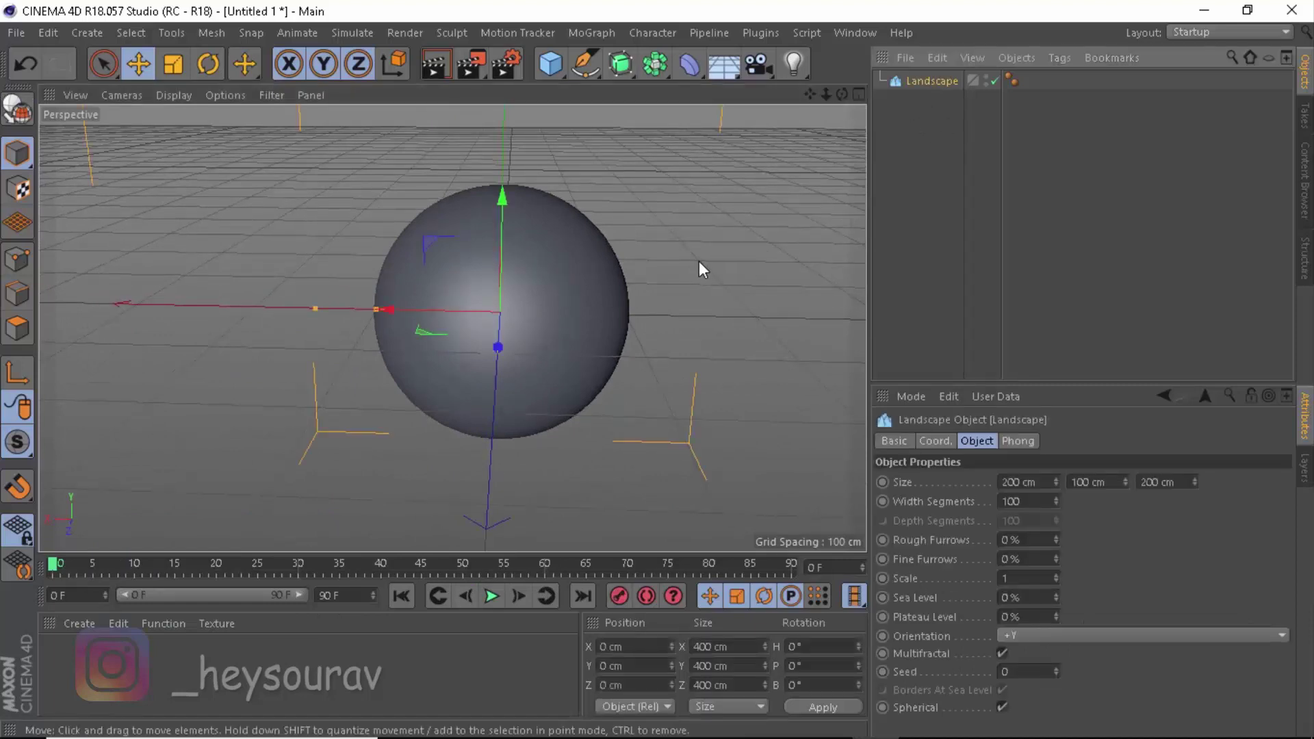
{"action": "left_click", "coordinate": [691, 63]}
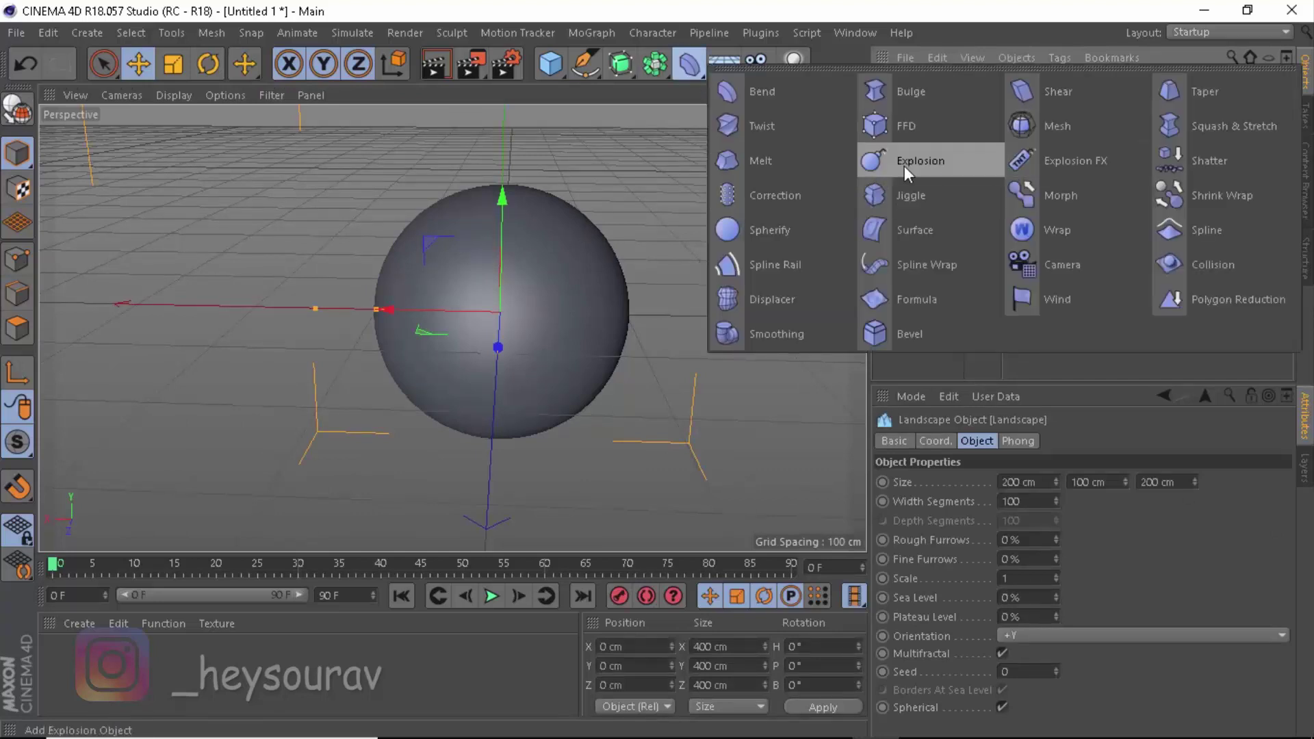
{"action": "left_click", "coordinate": [1215, 156]}
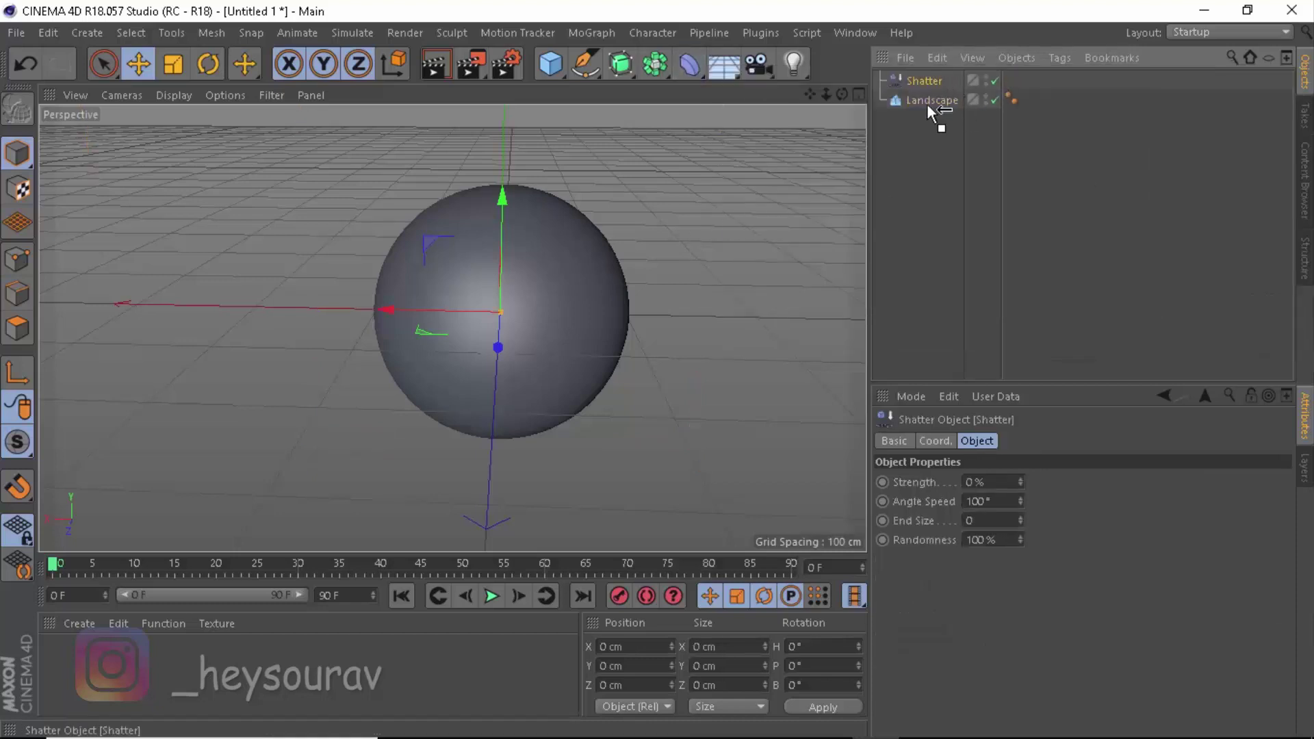
{"action": "left_click_drag", "start_coordinate": [923, 100], "coordinate": [922, 100]}
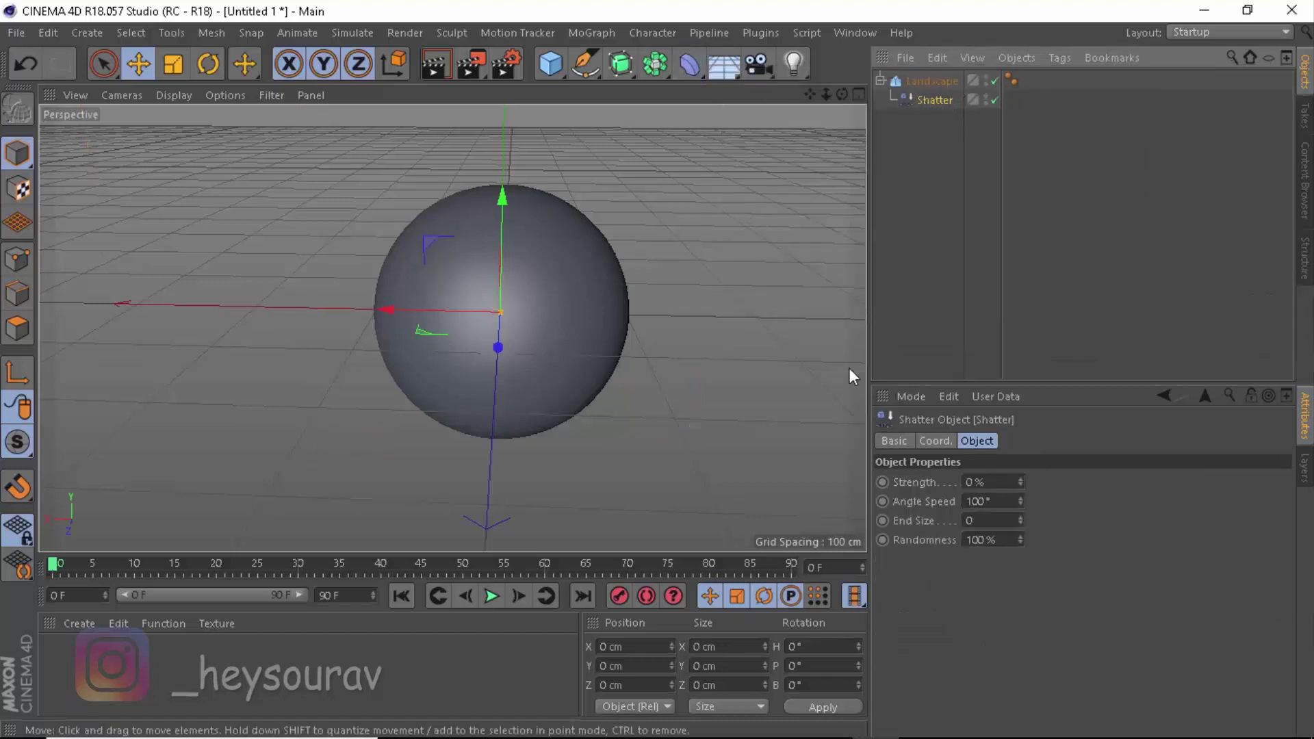
Set the Shatter deformer's strength to 50 %.
{"action": "left_click_drag", "start_coordinate": [1024, 480], "coordinate": [913, 482]}
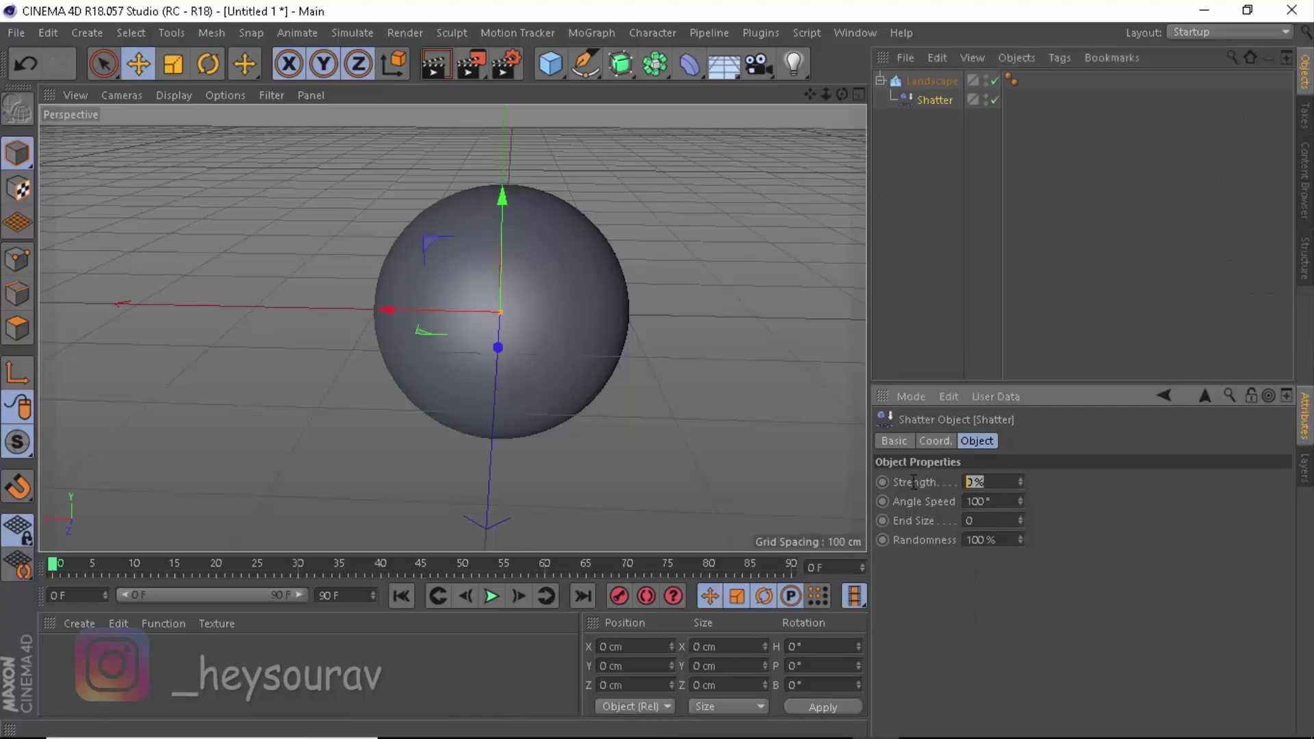
{"action": "type", "text": "100"}
{"action": "key", "text": "Return"}
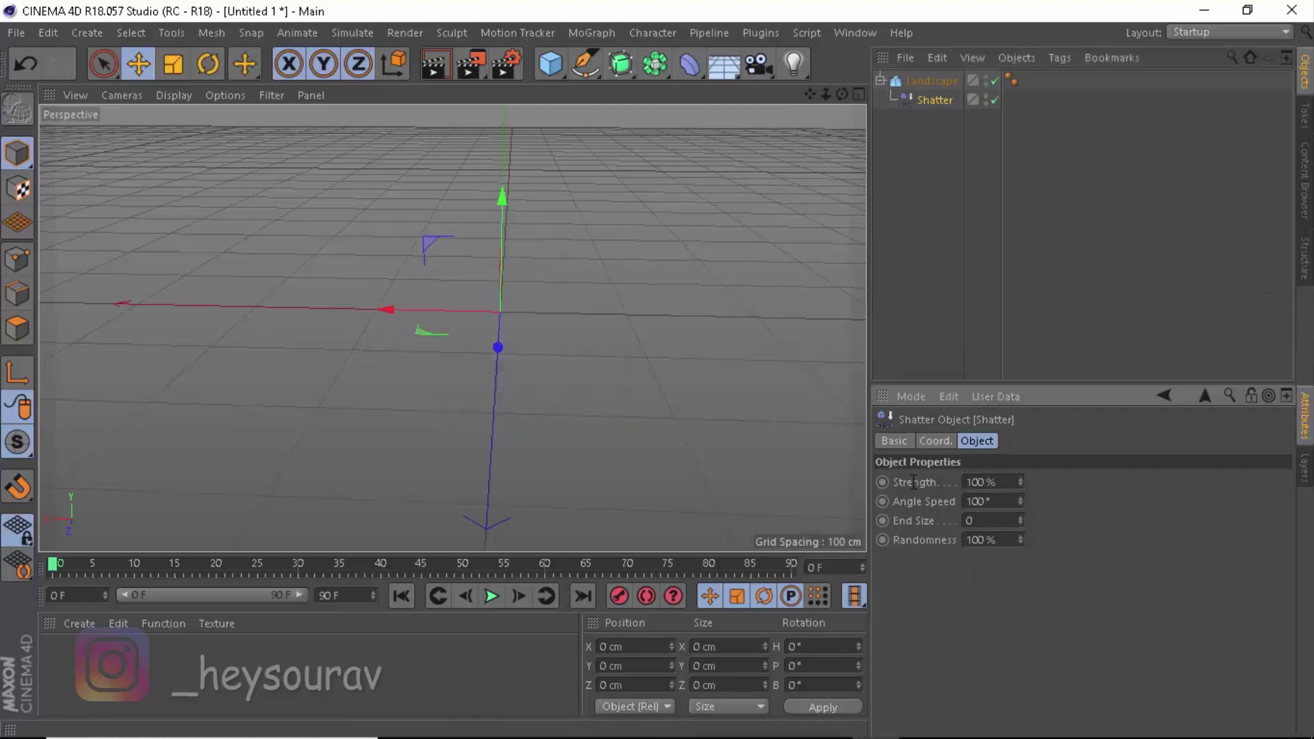
{"action": "left_click_drag", "start_coordinate": [998, 481], "coordinate": [953, 482]}
{"action": "type", "text": "50"}
{"action": "key", "text": "Return"}
{"action": "left_click", "coordinate": [753, 356]}
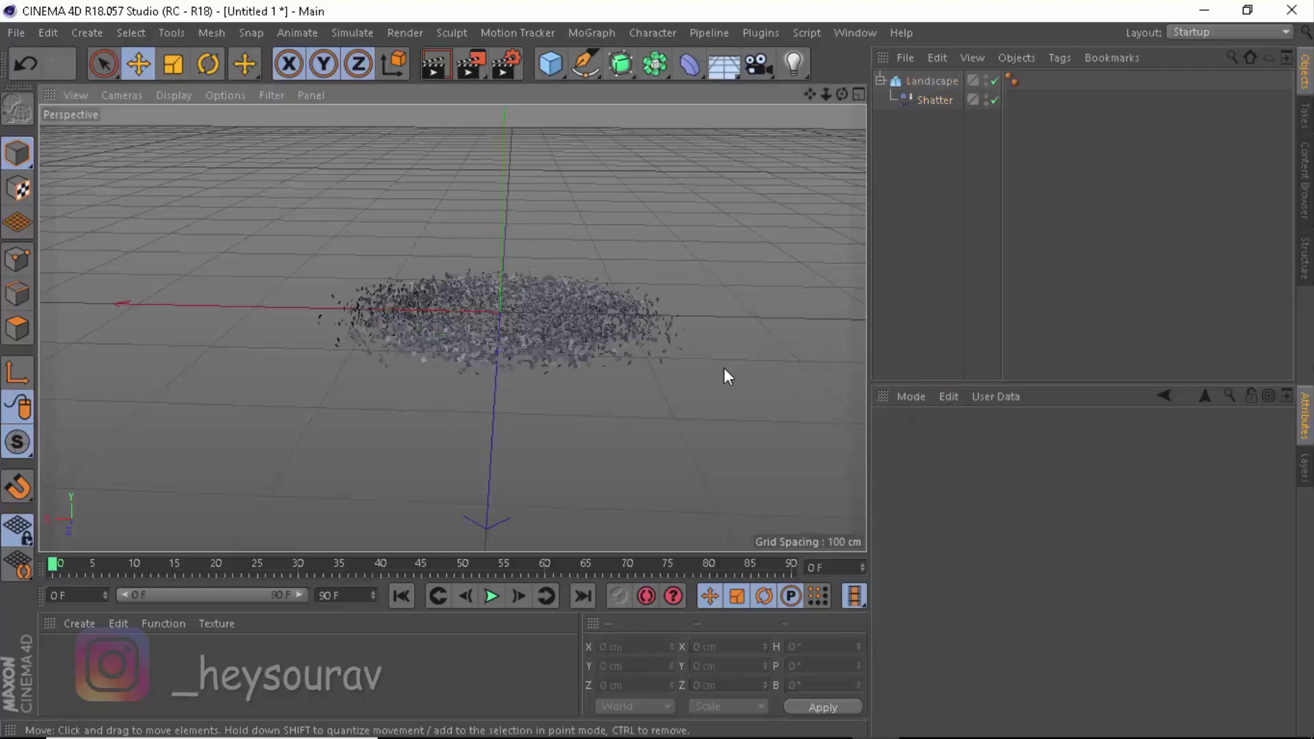
{"action": "left_click_drag", "start_coordinate": [724, 367], "coordinate": [701, 310], "text": "alt"}
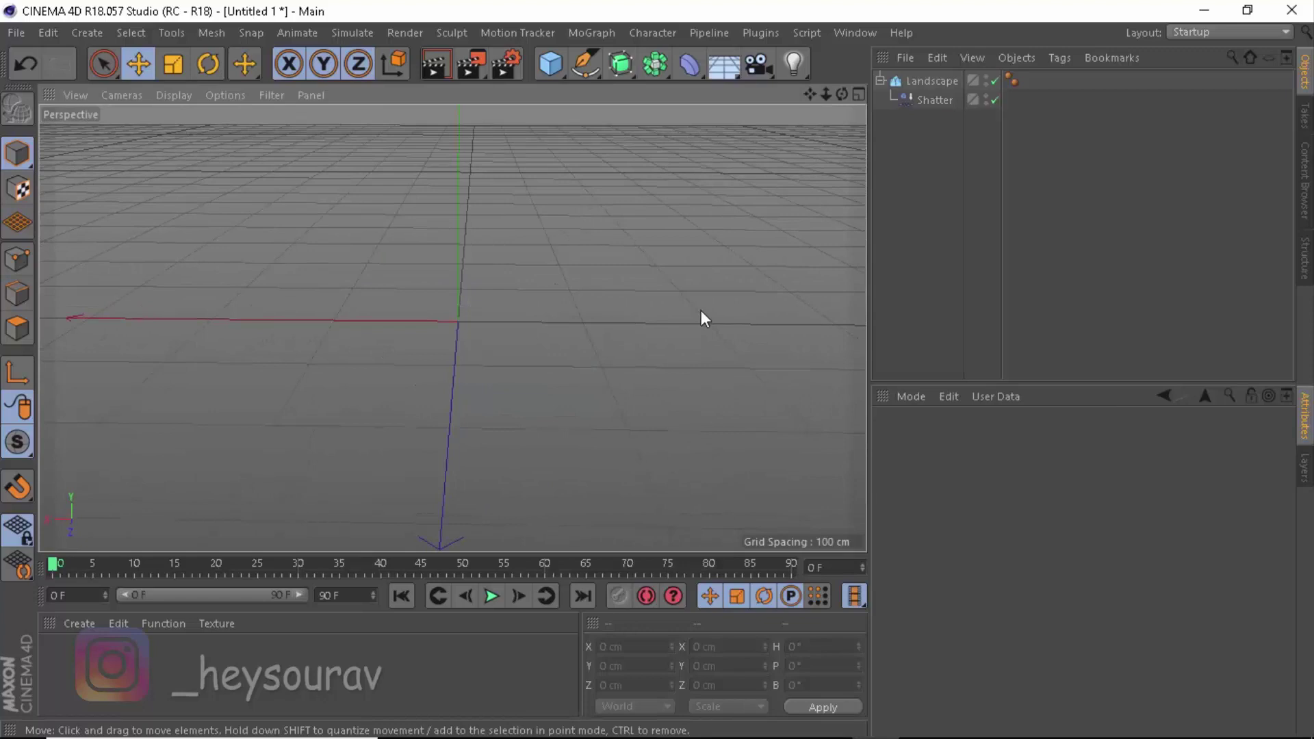
On the Shatter deformer, set End Size to 0.2 and Angle Speed to 150°.
{"action": "left_click", "coordinate": [605, 339]}
{"action": "left_click", "coordinate": [935, 102]}
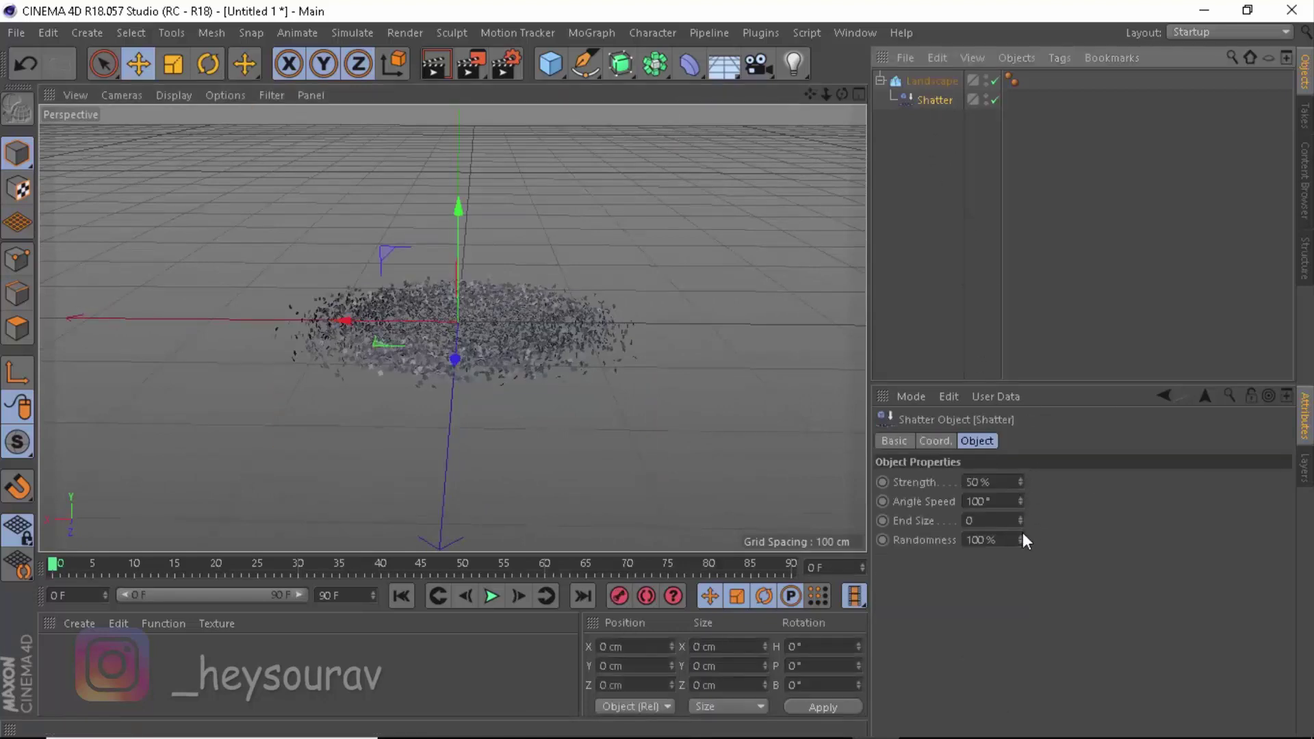
{"action": "left_click_drag", "start_coordinate": [1019, 540], "coordinate": [1020, 512]}
{"action": "key", "text": "ctrl+z"}
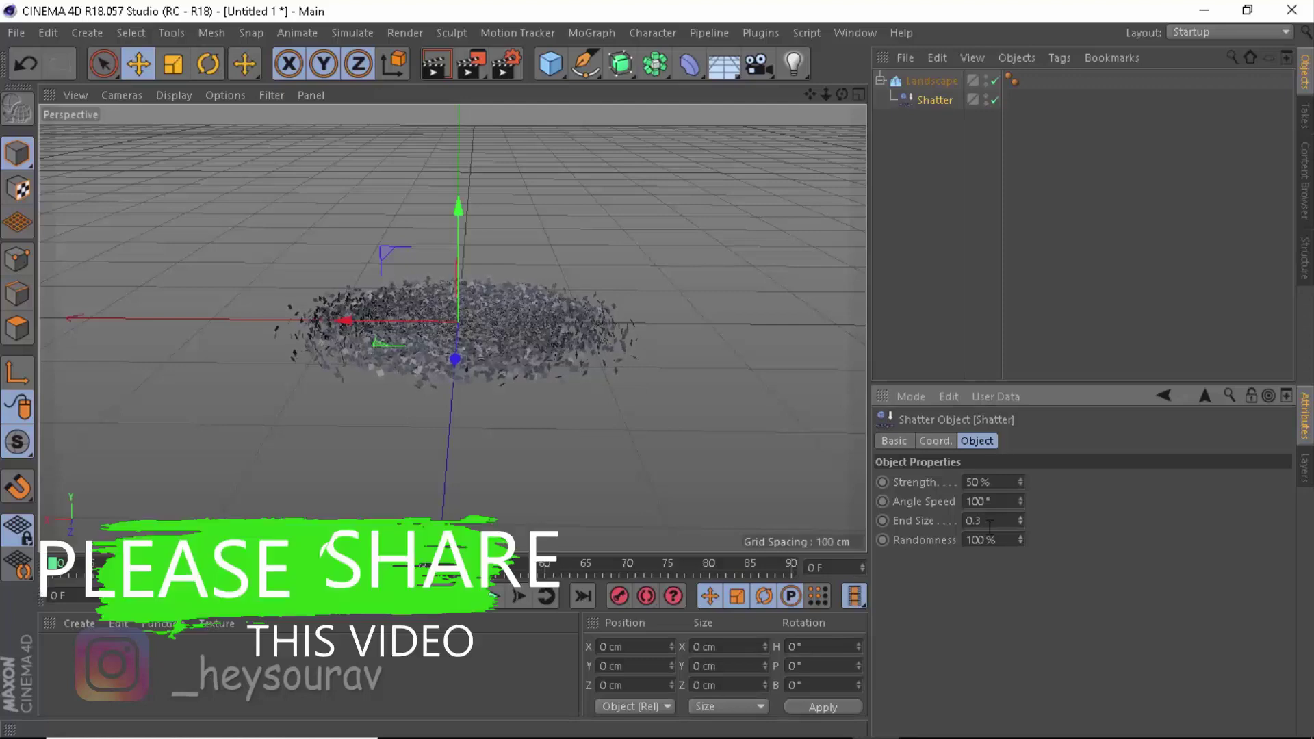
{"action": "key", "text": "BackSpace"}
{"action": "key", "text": "BackSpace"}
{"action": "type", "text": "2"}
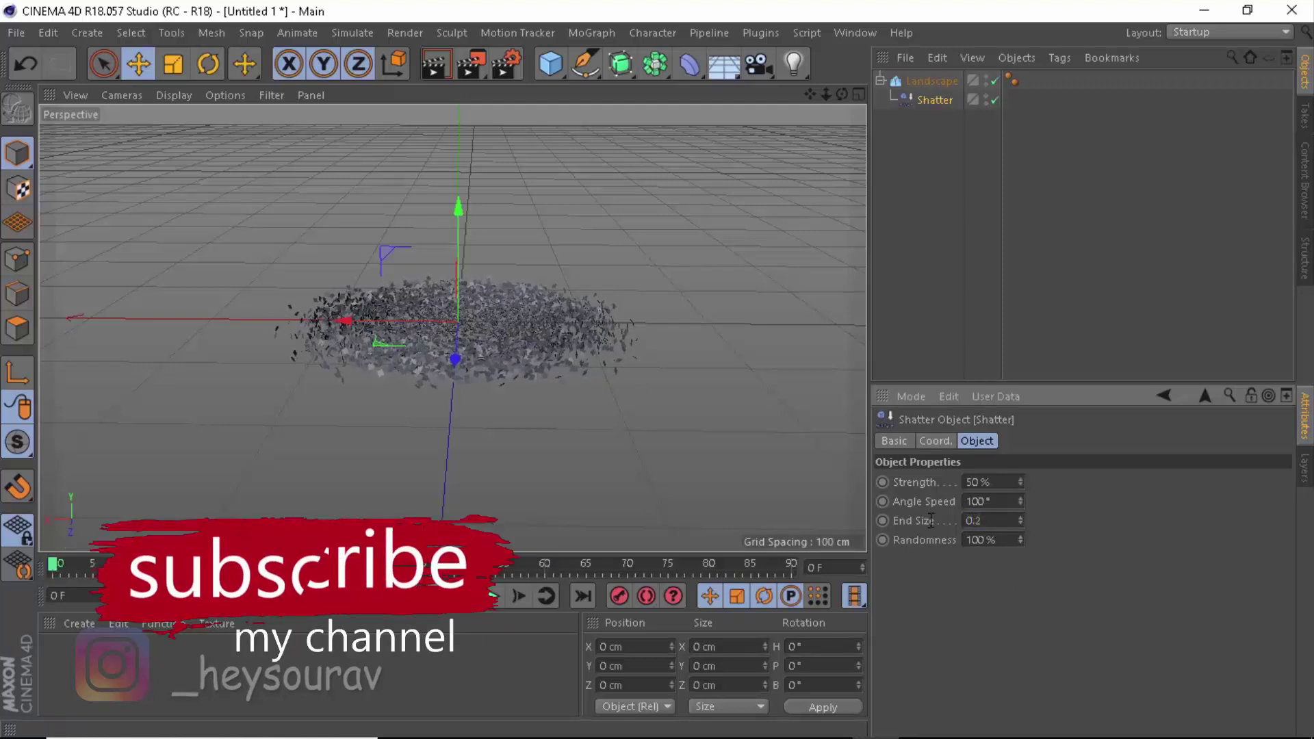
{"action": "left_click_drag", "start_coordinate": [1020, 501], "coordinate": [955, 505]}
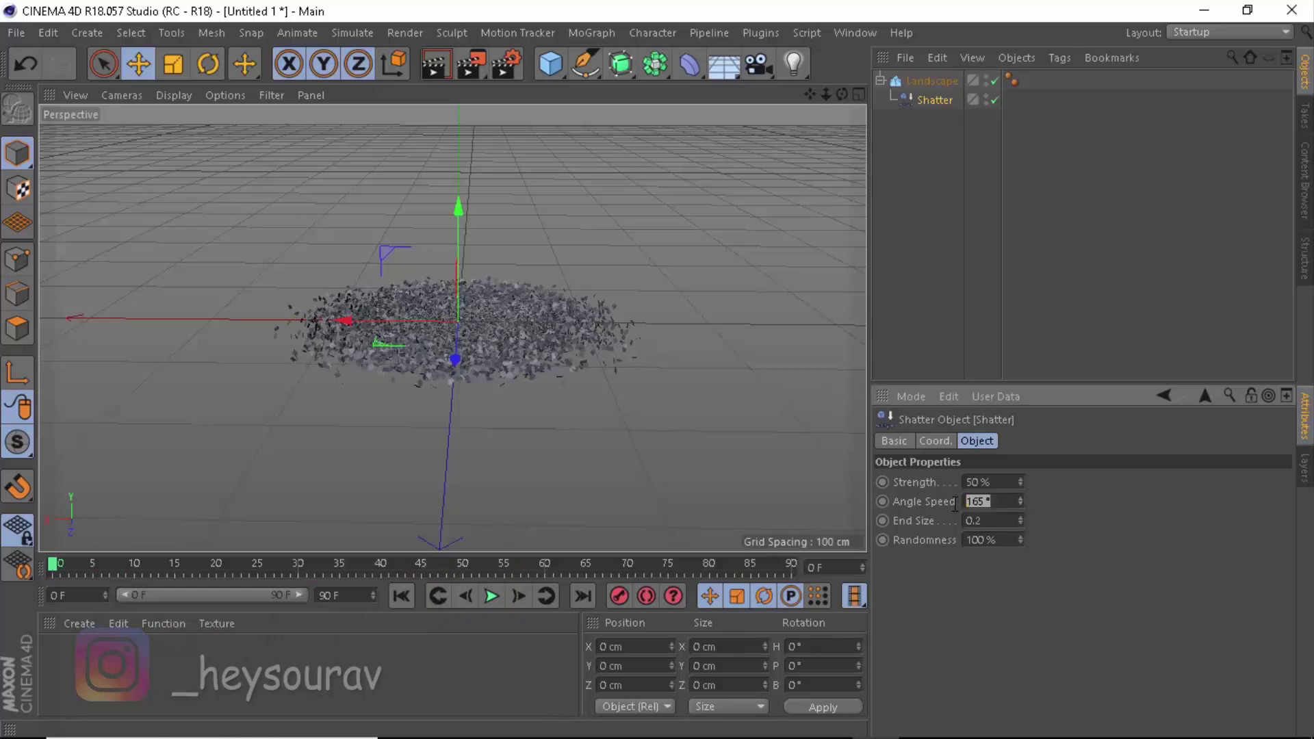
{"action": "type", "text": "150"}
{"action": "key", "text": "Return"}
Lower the Shatter strength to 20 %.
{"action": "left_click_drag", "start_coordinate": [1018, 481], "coordinate": [1019, 492]}
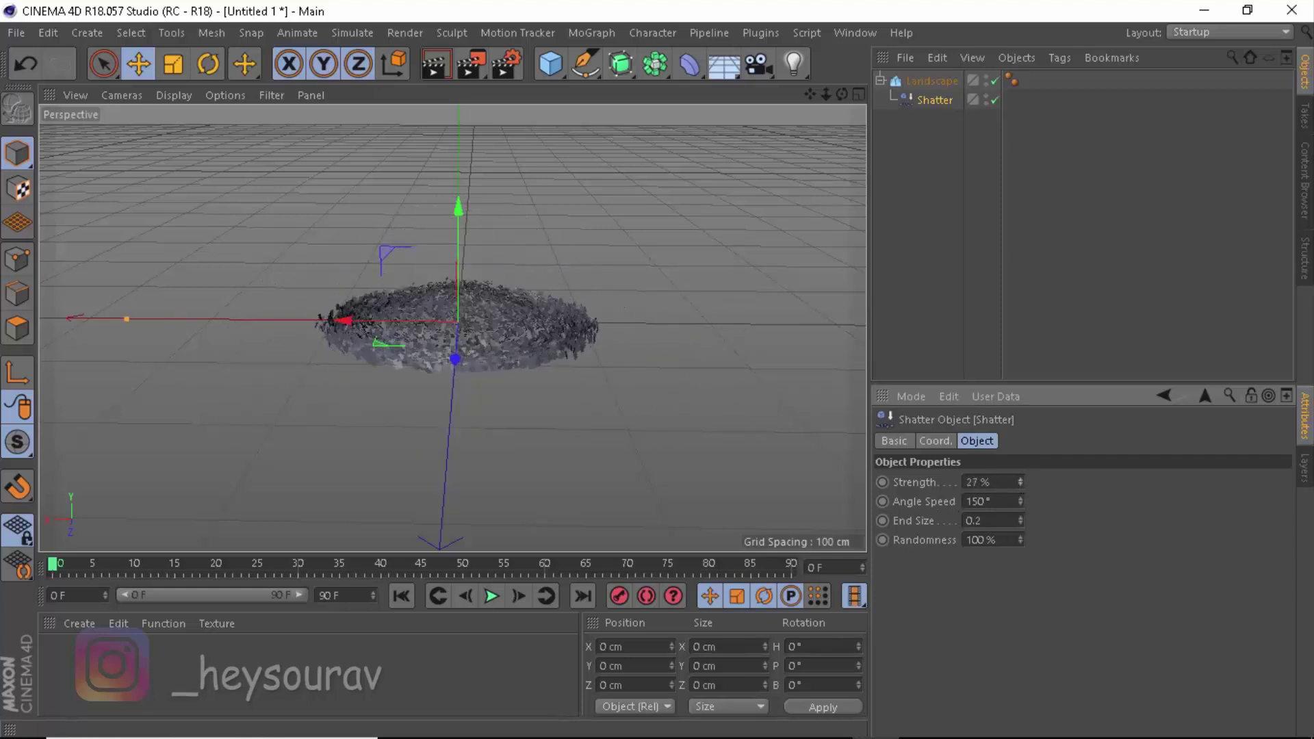
{"action": "left_click", "coordinate": [969, 482]}
{"action": "type", "text": "30"}
{"action": "key", "text": "Return"}
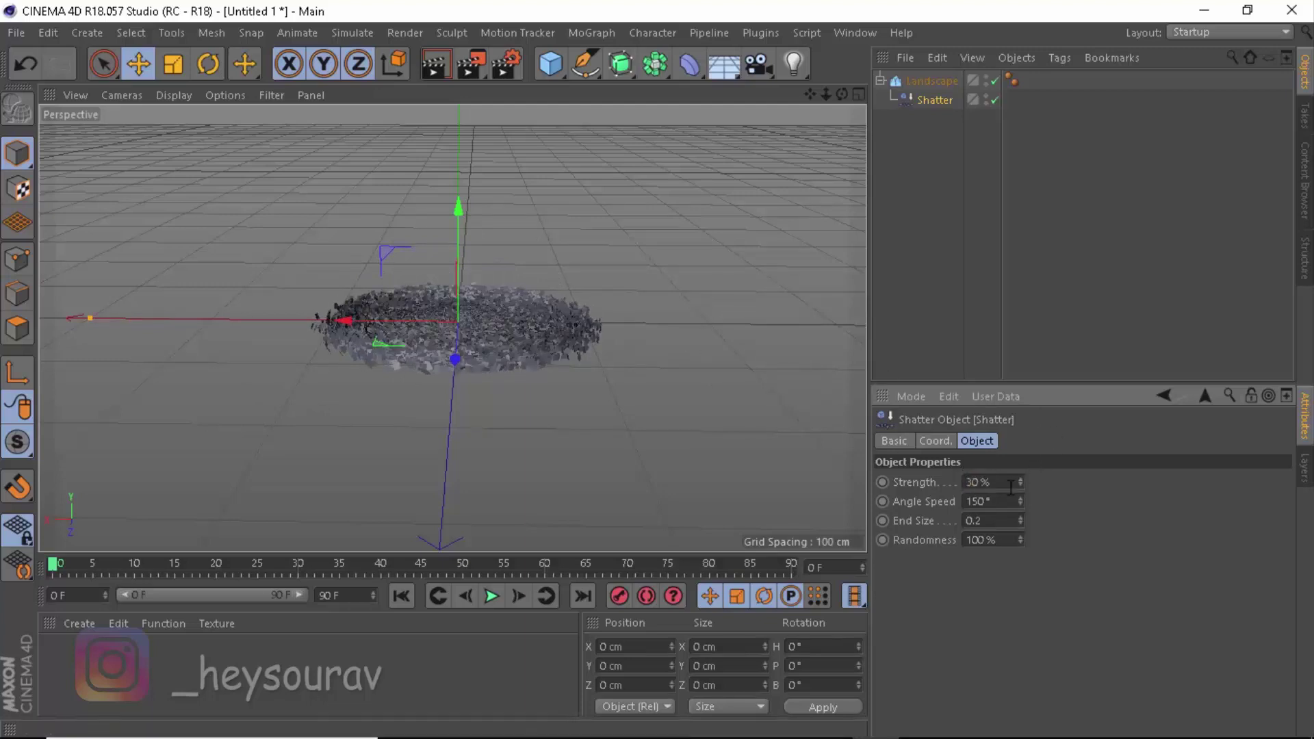
{"action": "left_click", "coordinate": [1010, 488]}
{"action": "type", "text": "20"}
{"action": "key", "text": "Return"}
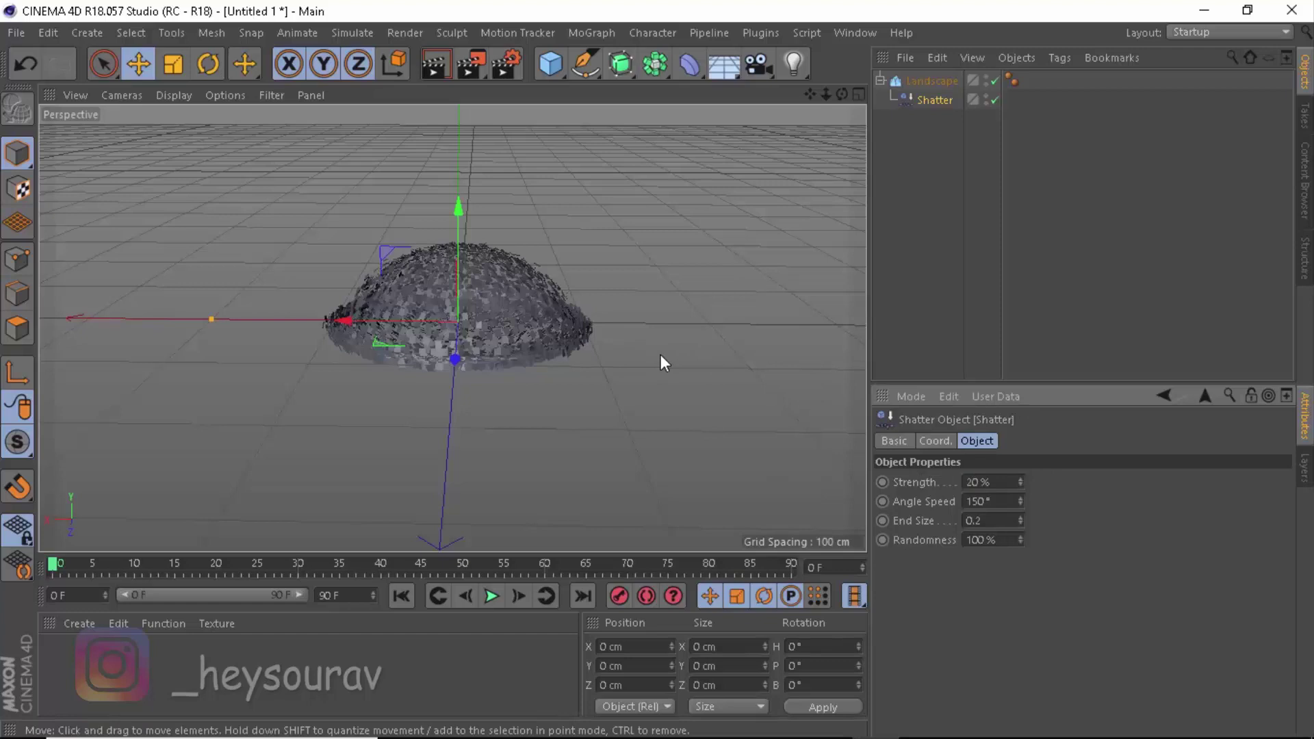
{"action": "left_click", "coordinate": [661, 357]}
Create a new material, Mat, and open it in the Material Editor.
{"action": "left_click", "coordinate": [273, 663]}
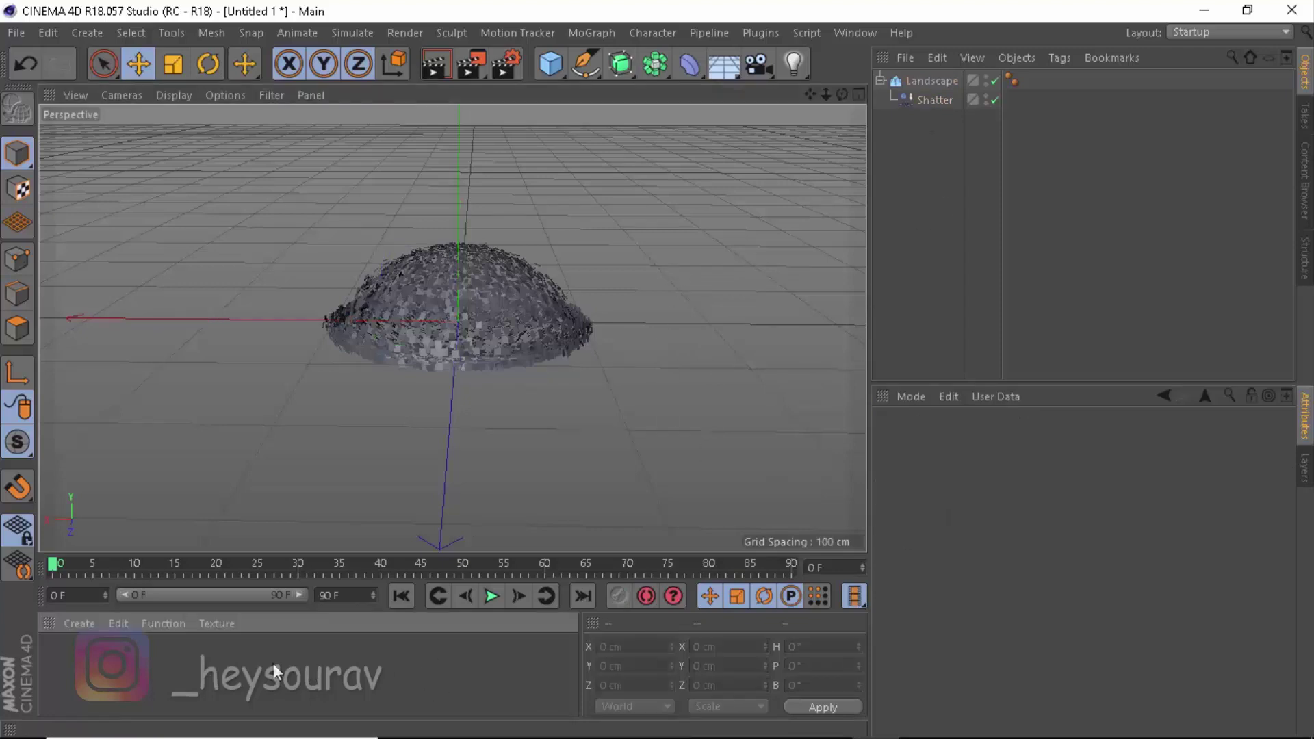
{"action": "double_click", "coordinate": [162, 659]}
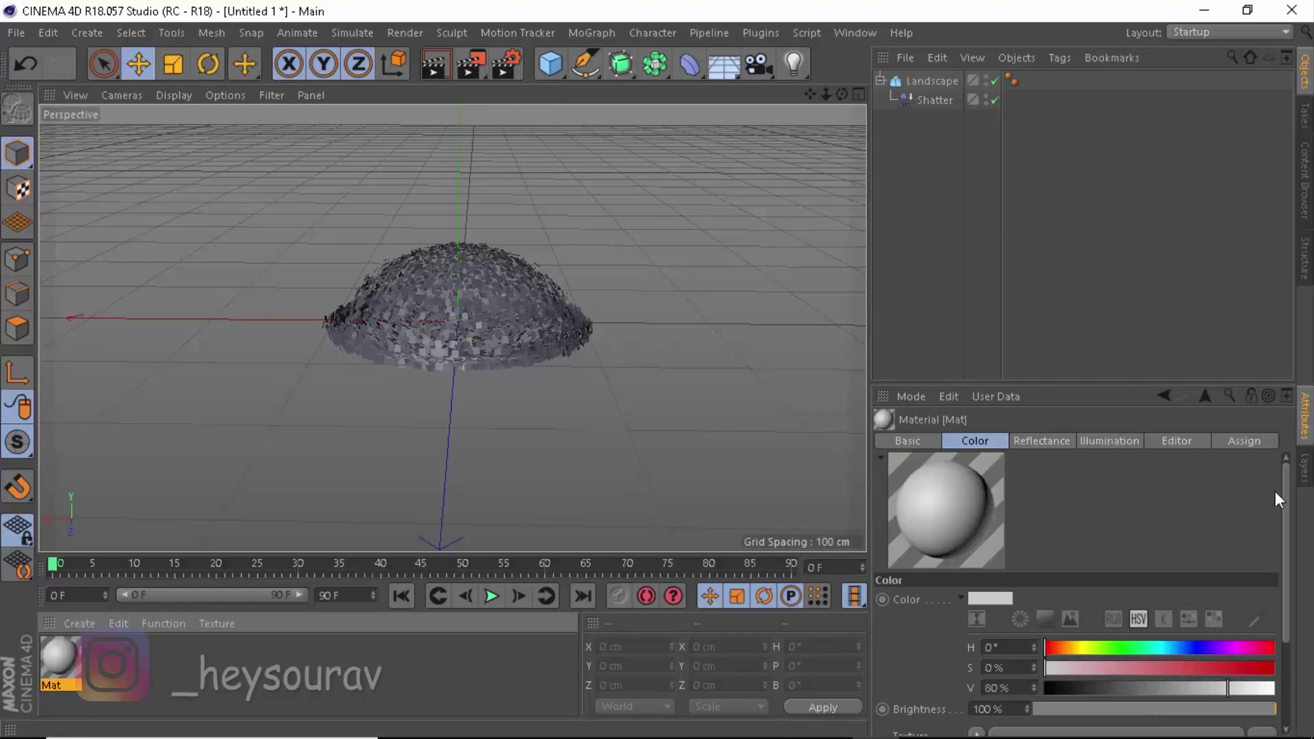
{"action": "left_click_drag", "start_coordinate": [1286, 483], "coordinate": [980, 445]}
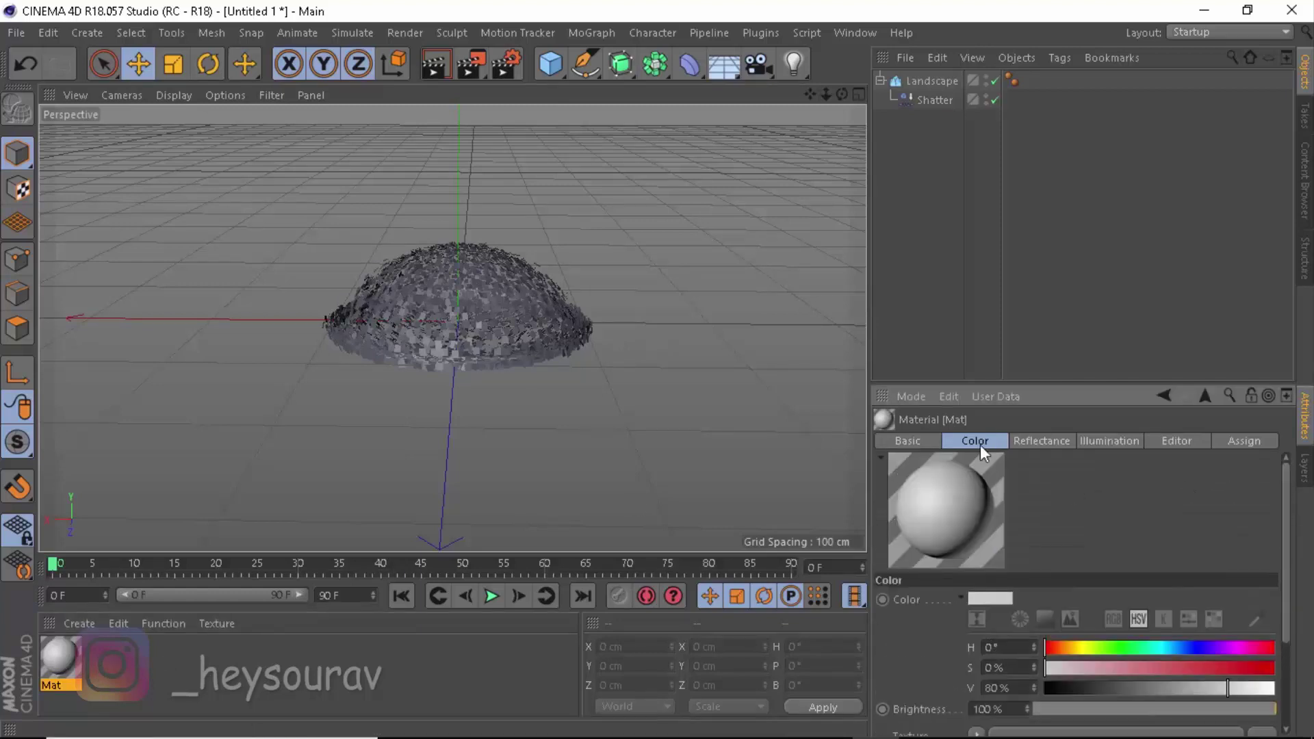
{"action": "double_click", "coordinate": [69, 658]}
Disable Color and Reflectance, enable Luminance at 100 %, and browse for its texture image.
{"action": "left_click", "coordinate": [385, 309]}
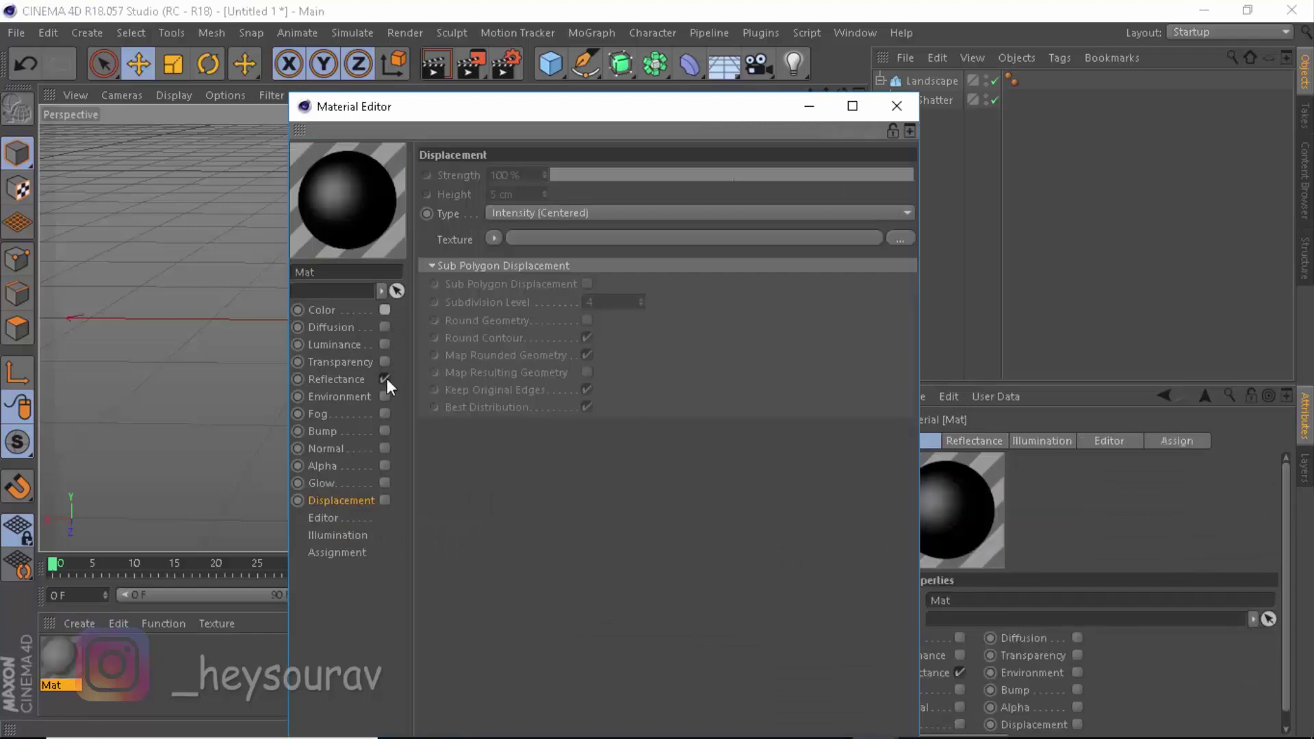
{"action": "left_click", "coordinate": [386, 378]}
{"action": "left_click", "coordinate": [385, 344]}
{"action": "left_click", "coordinate": [639, 282]}
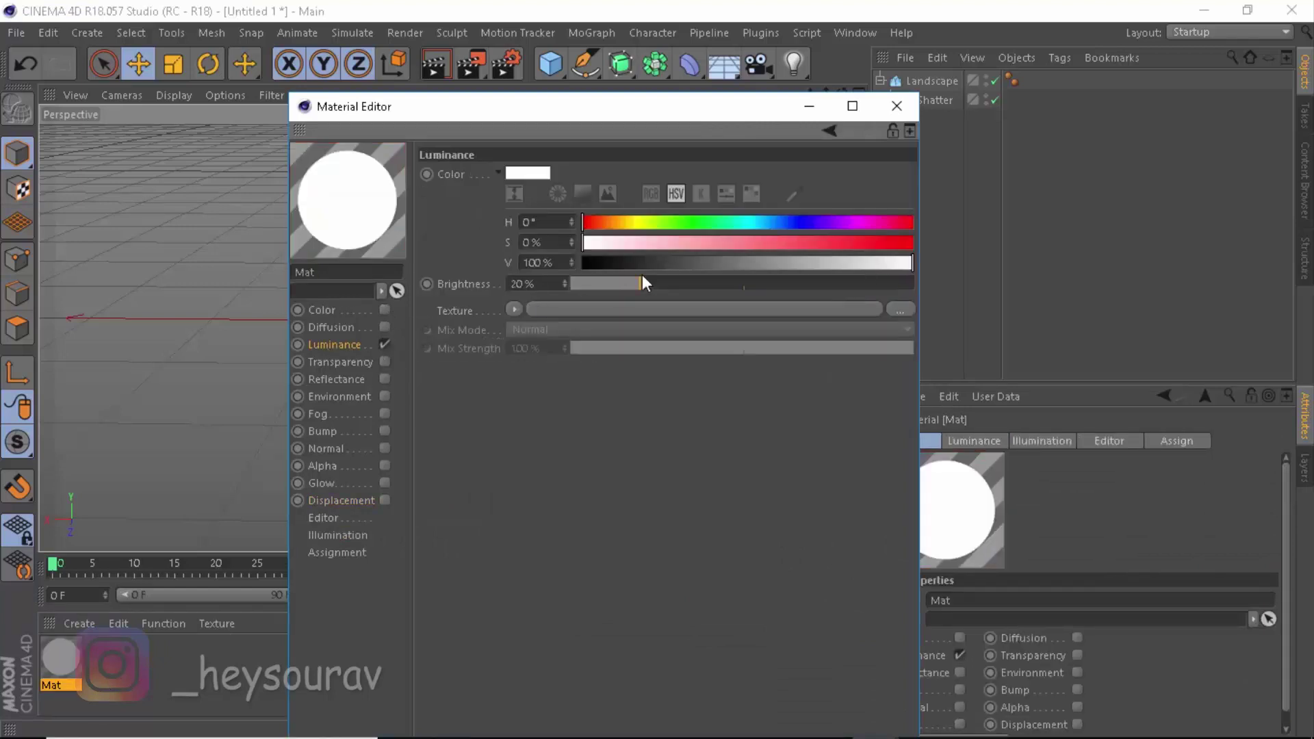
{"action": "key", "text": "ctrl+z"}
{"action": "left_click", "coordinate": [543, 309]}
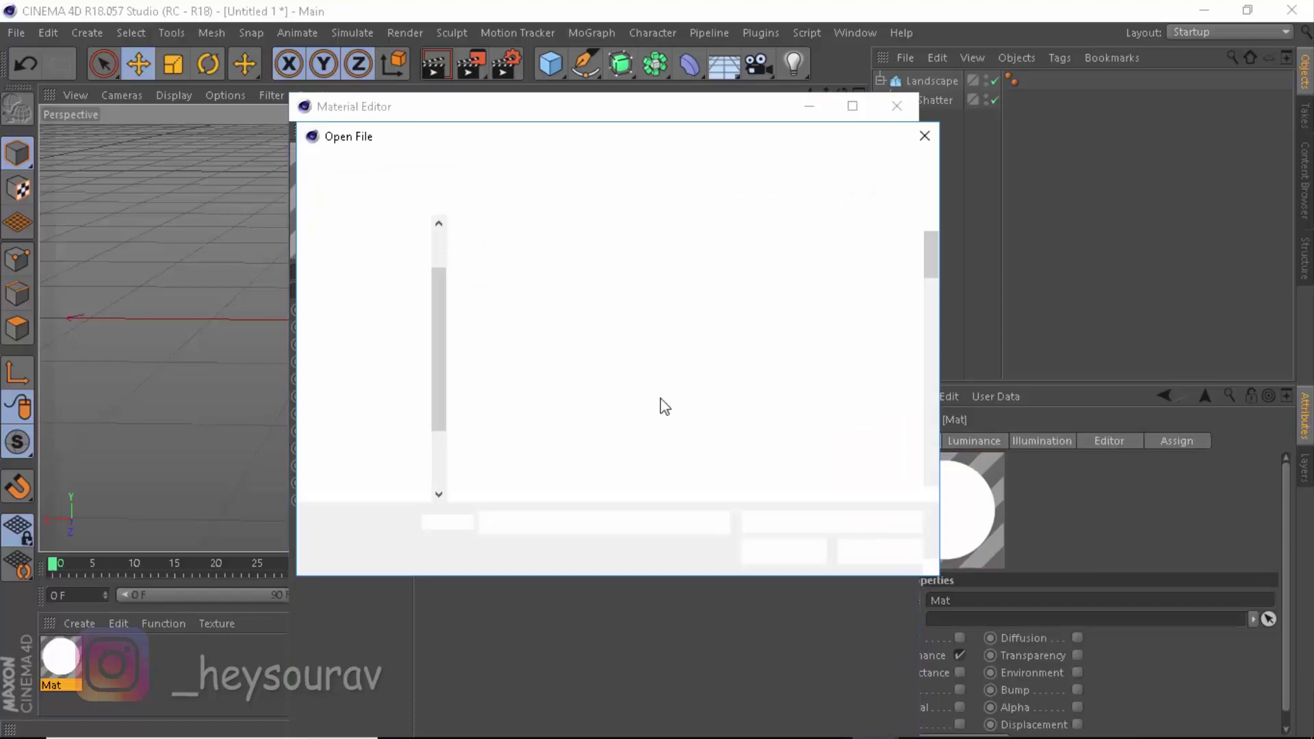
{"action": "scroll", "coordinate": [628, 362], "scroll_direction": "down", "scroll_amount": 5}
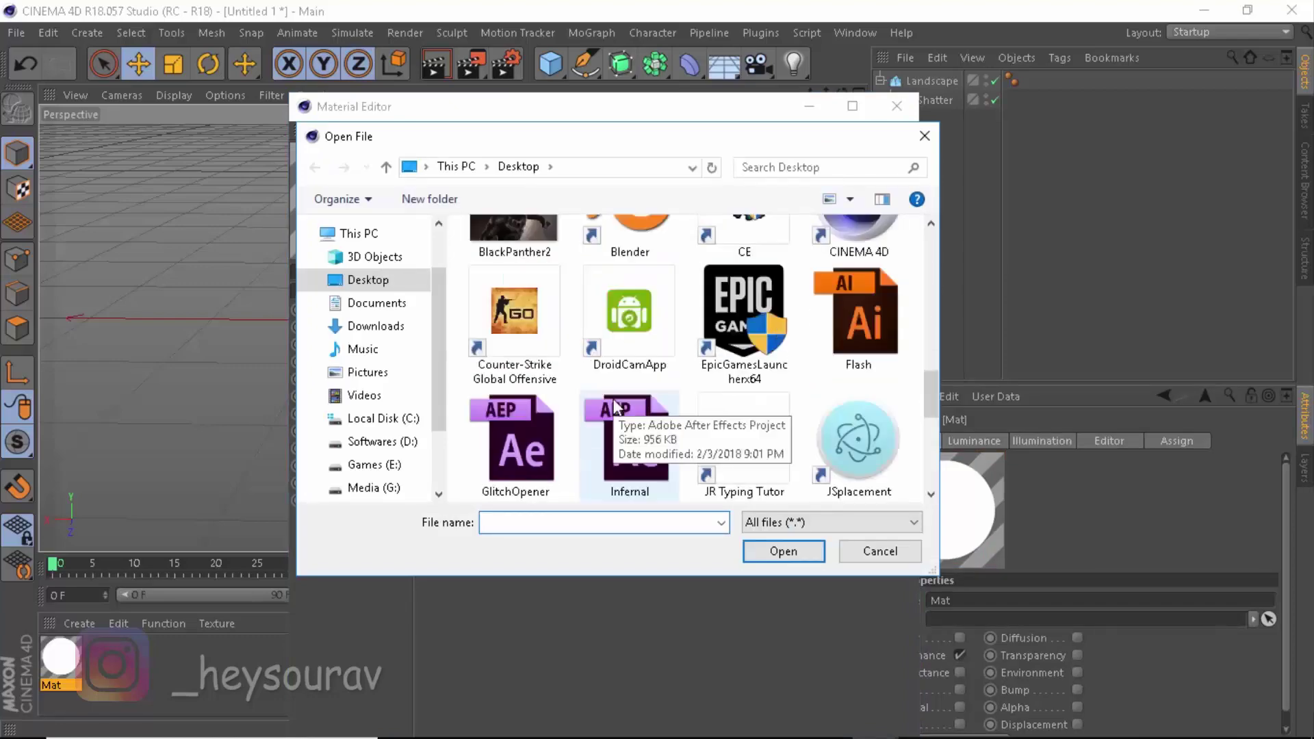
{"action": "scroll", "coordinate": [801, 427], "scroll_direction": "down", "scroll_amount": 2}
Load Nebula.jpg as the luminance texture without copying and reuse it for displacement.
{"action": "double_click", "coordinate": [849, 438]}
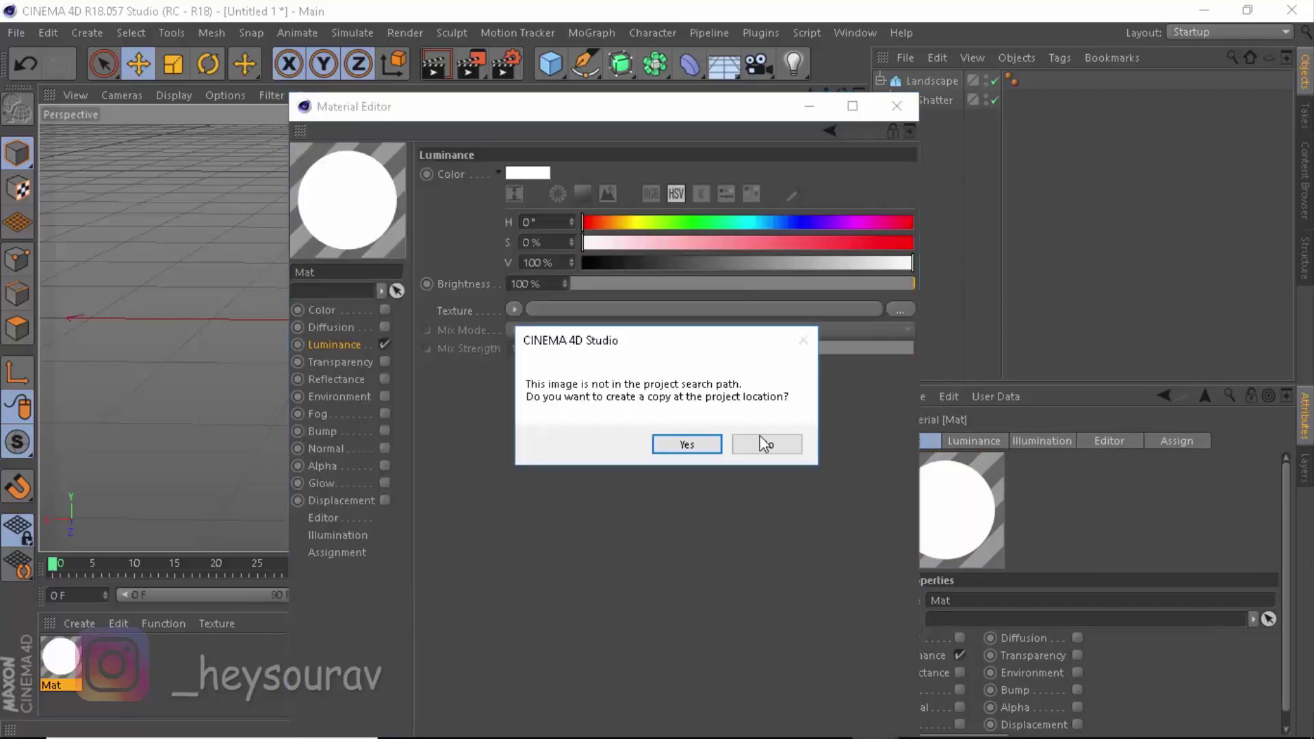
{"action": "left_click", "coordinate": [766, 443]}
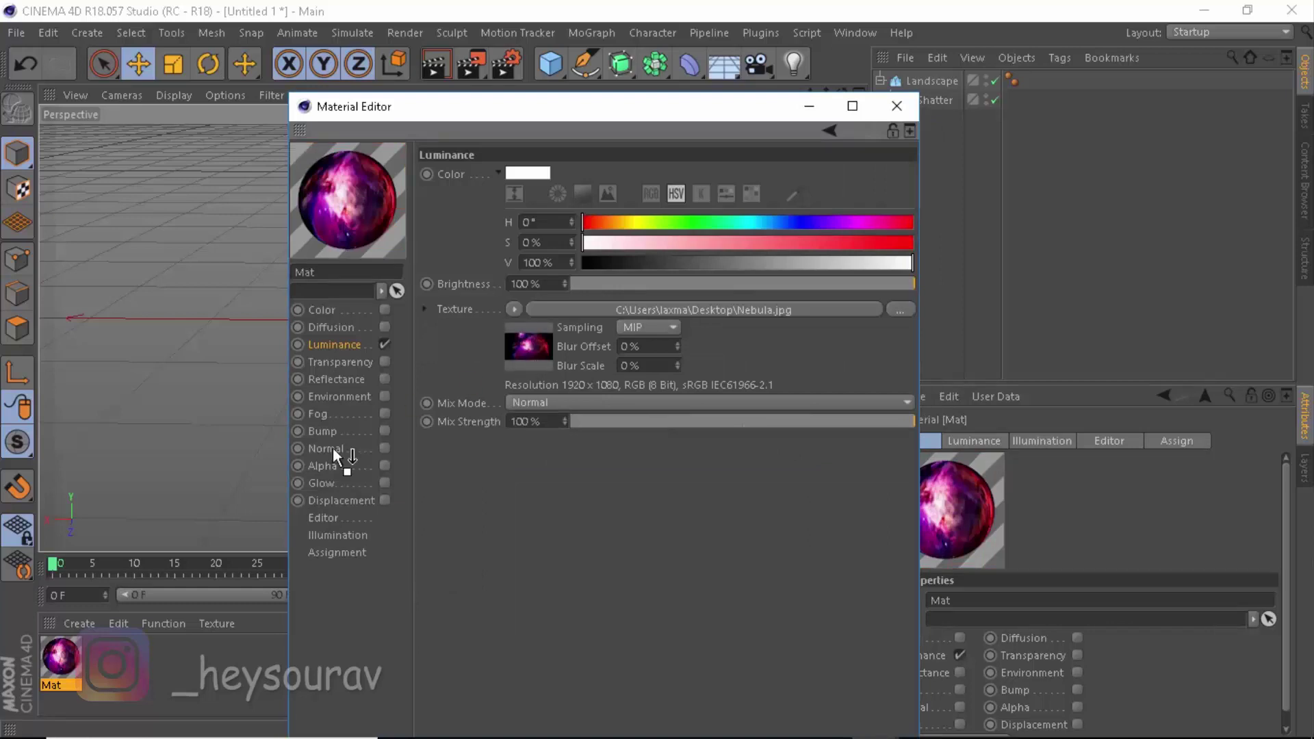
{"action": "left_click_drag", "start_coordinate": [326, 503], "coordinate": [590, 239]}
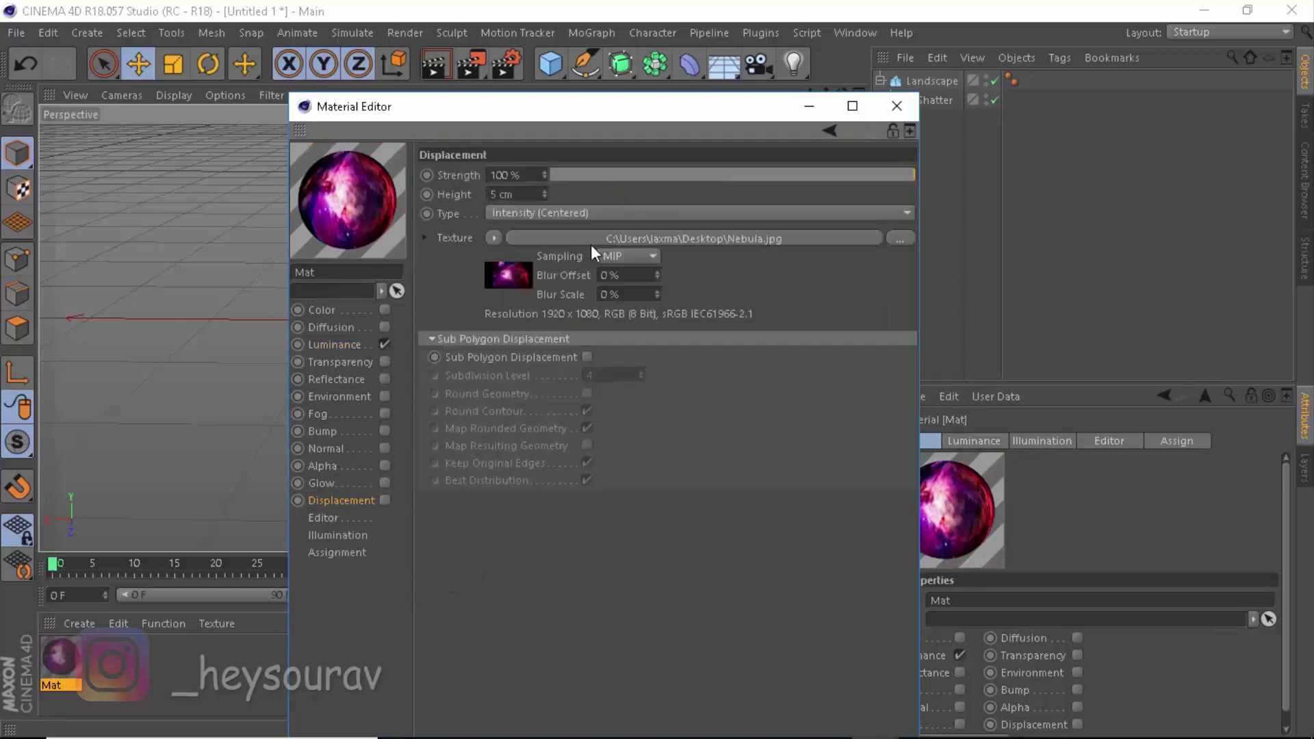
Enable Displacement with sub-polygon displacement at subdivision level 6 and Round Geometry.
{"action": "left_click", "coordinate": [385, 501]}
{"action": "left_click", "coordinate": [587, 357]}
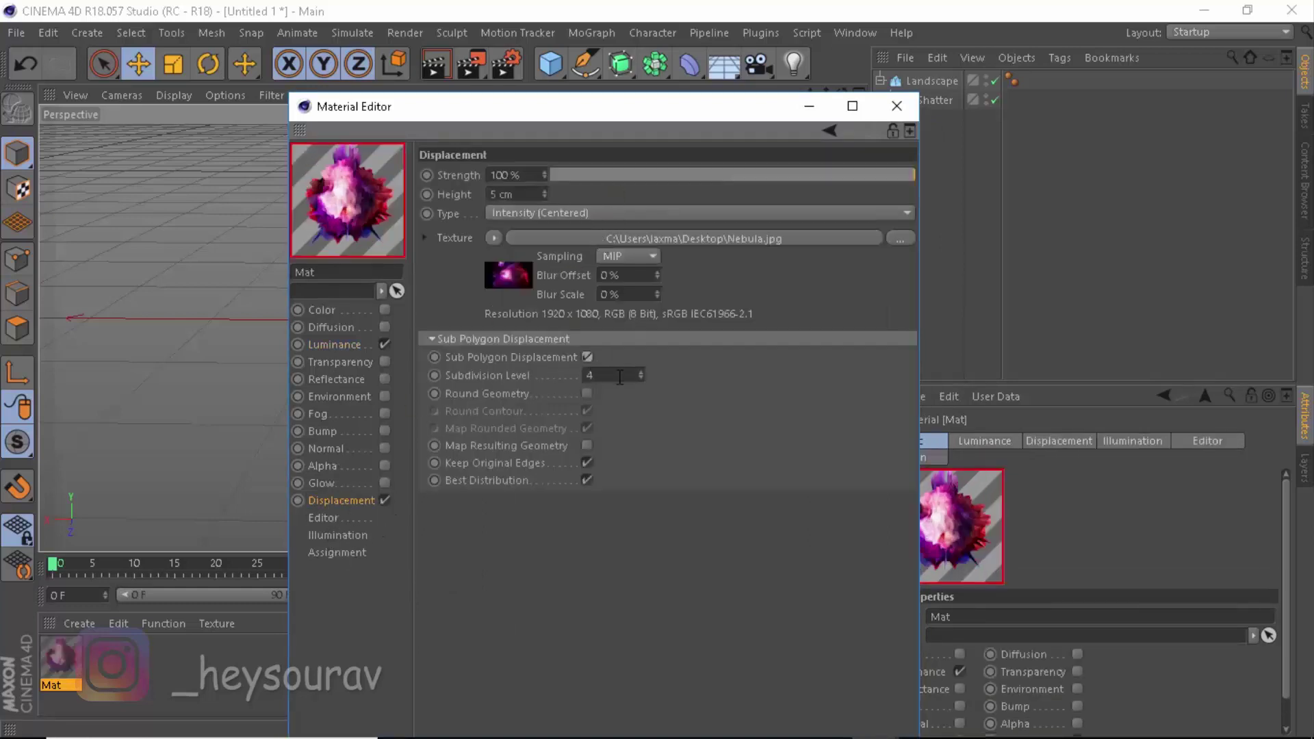
{"action": "type", "text": "6"}
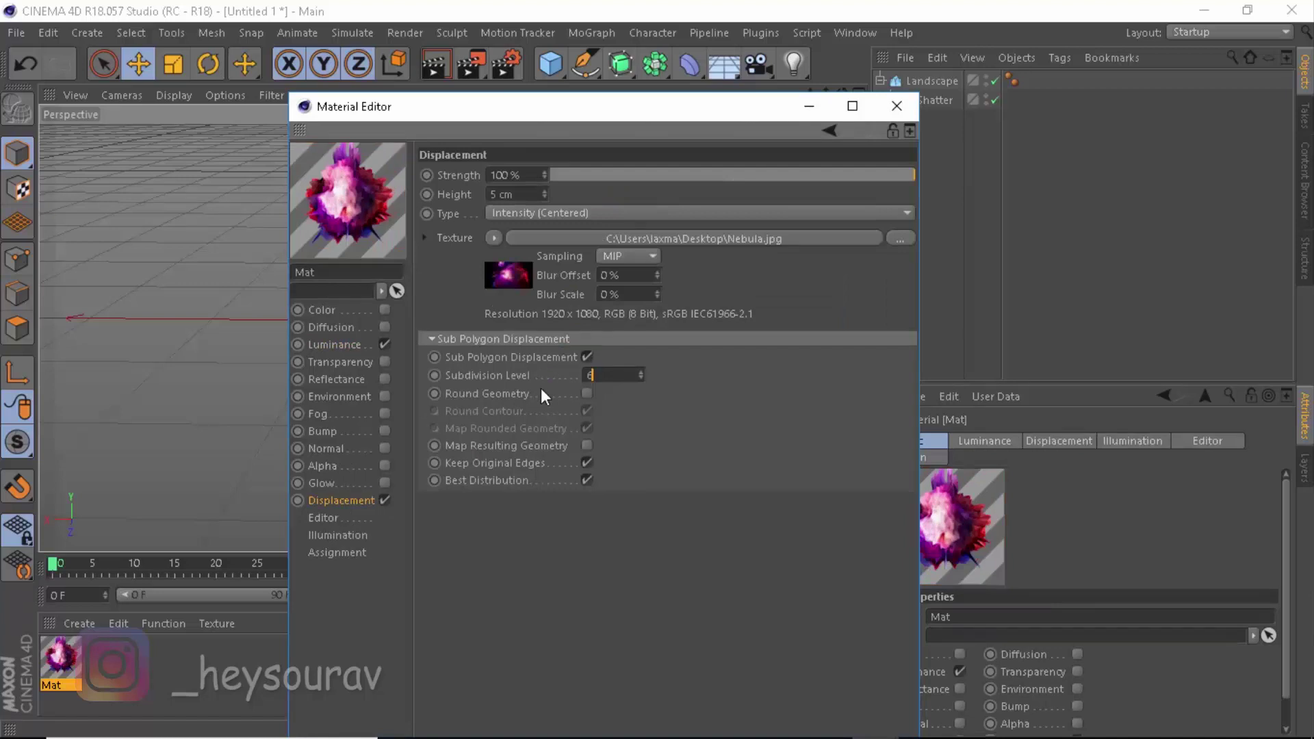
{"action": "left_click", "coordinate": [586, 394]}
{"action": "left_click", "coordinate": [345, 346]}
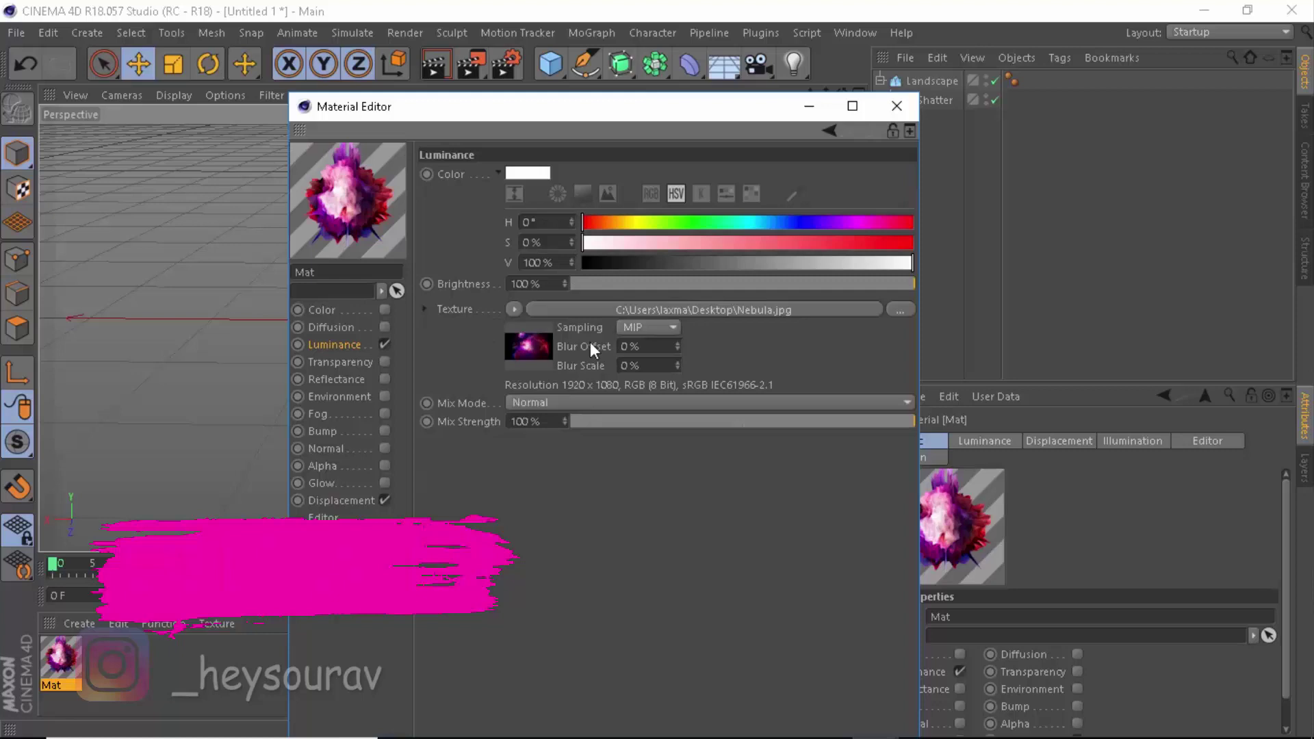
{"action": "left_click", "coordinate": [341, 501]}
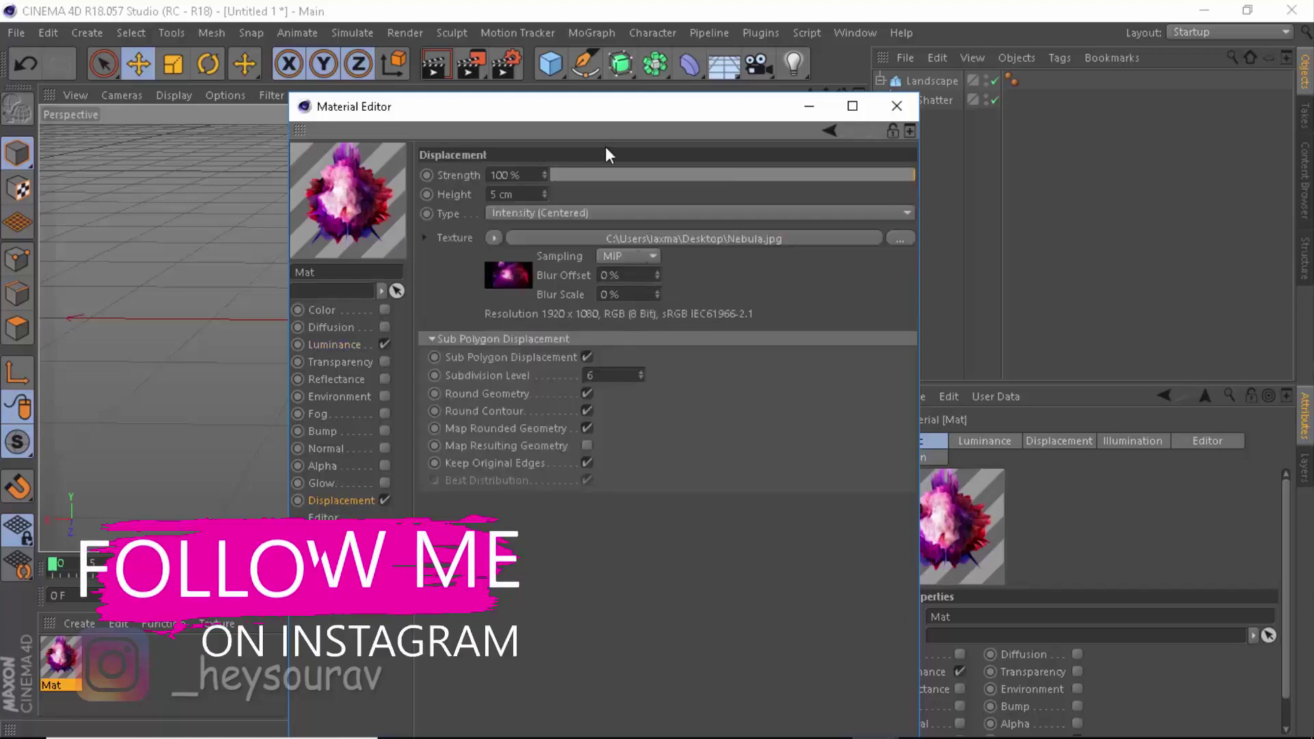
{"action": "left_click", "coordinate": [810, 106]}
Apply the Mat material to the shattered dome and preview the render in the viewport.
{"action": "left_click_drag", "start_coordinate": [455, 303], "coordinate": [458, 304]}
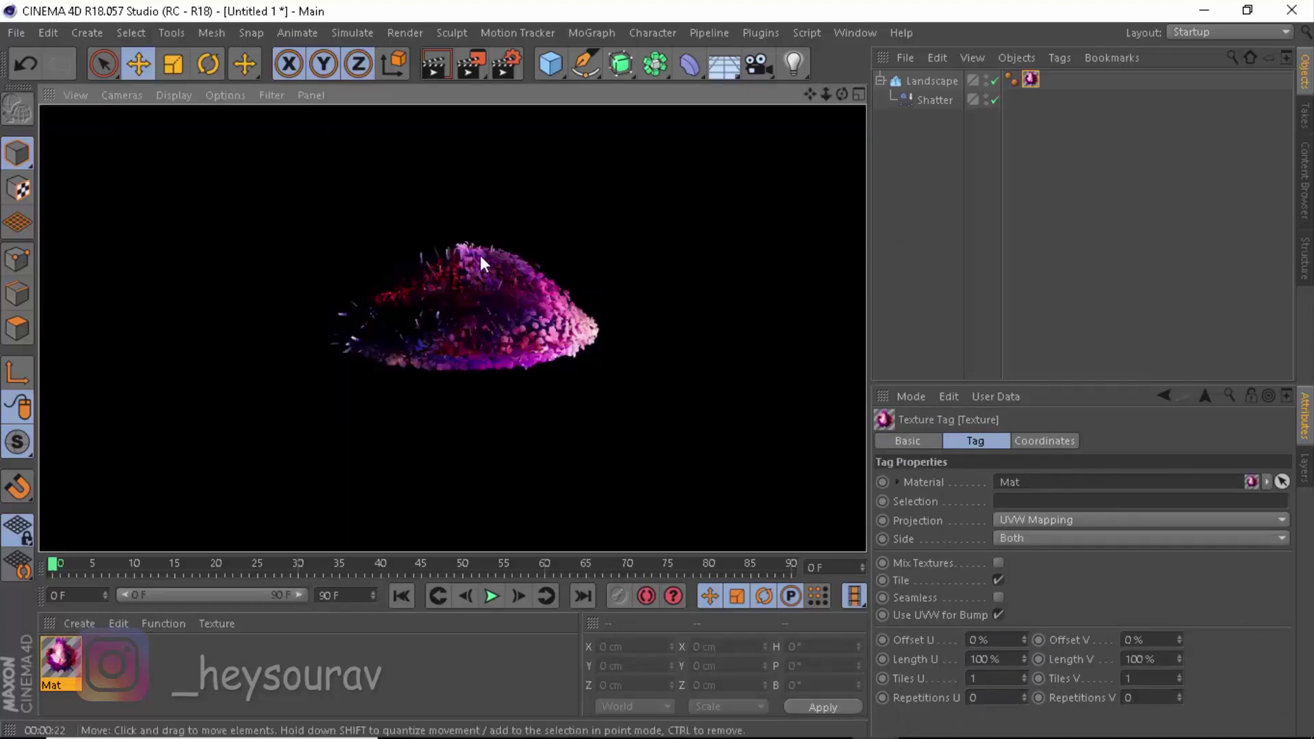
{"action": "left_click", "coordinate": [646, 240]}
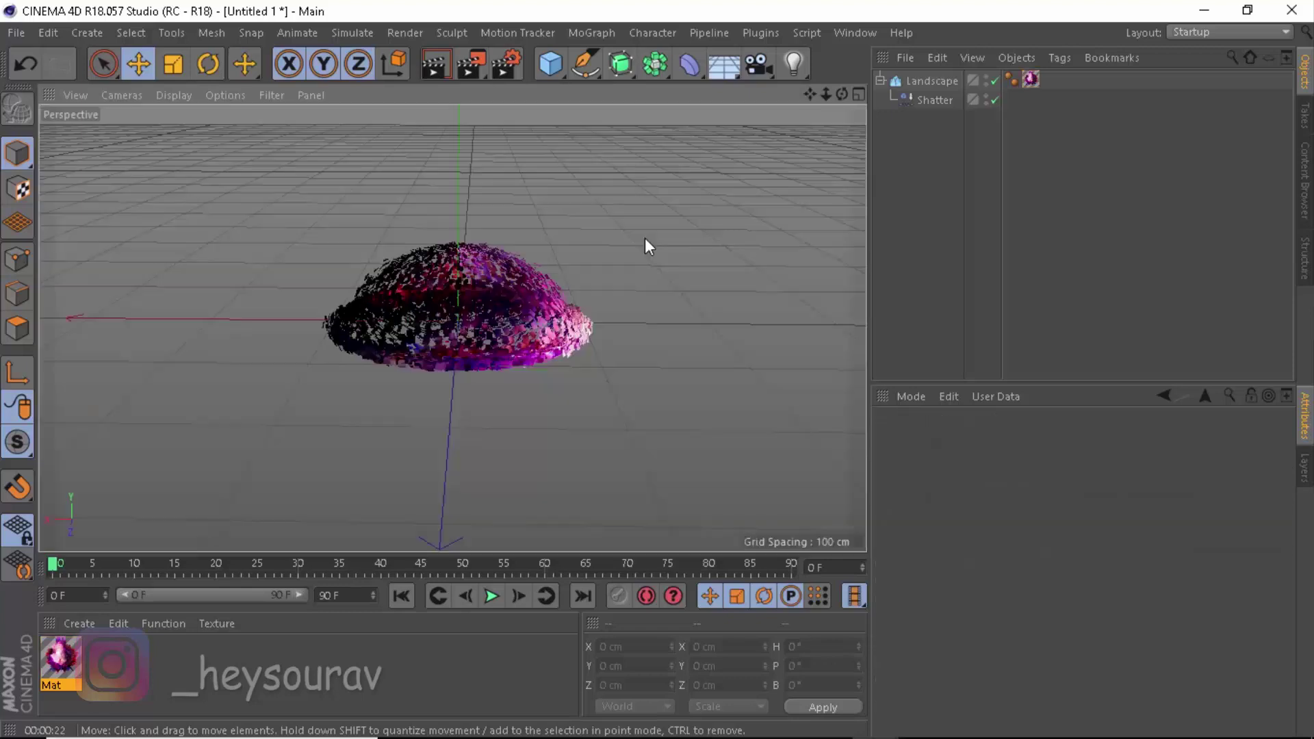
{"action": "key", "text": "ctrl+b"}
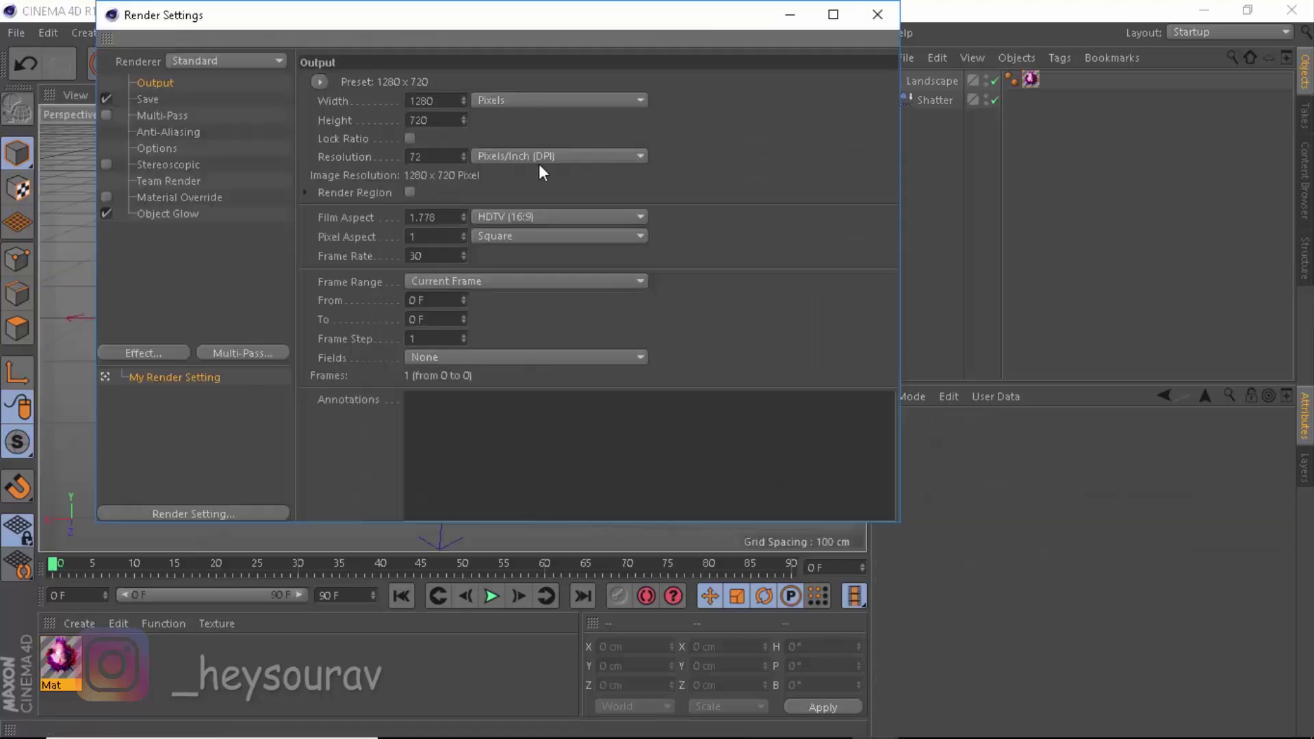
{"action": "double_click", "coordinate": [456, 101]}
{"action": "left_click", "coordinate": [166, 214]}
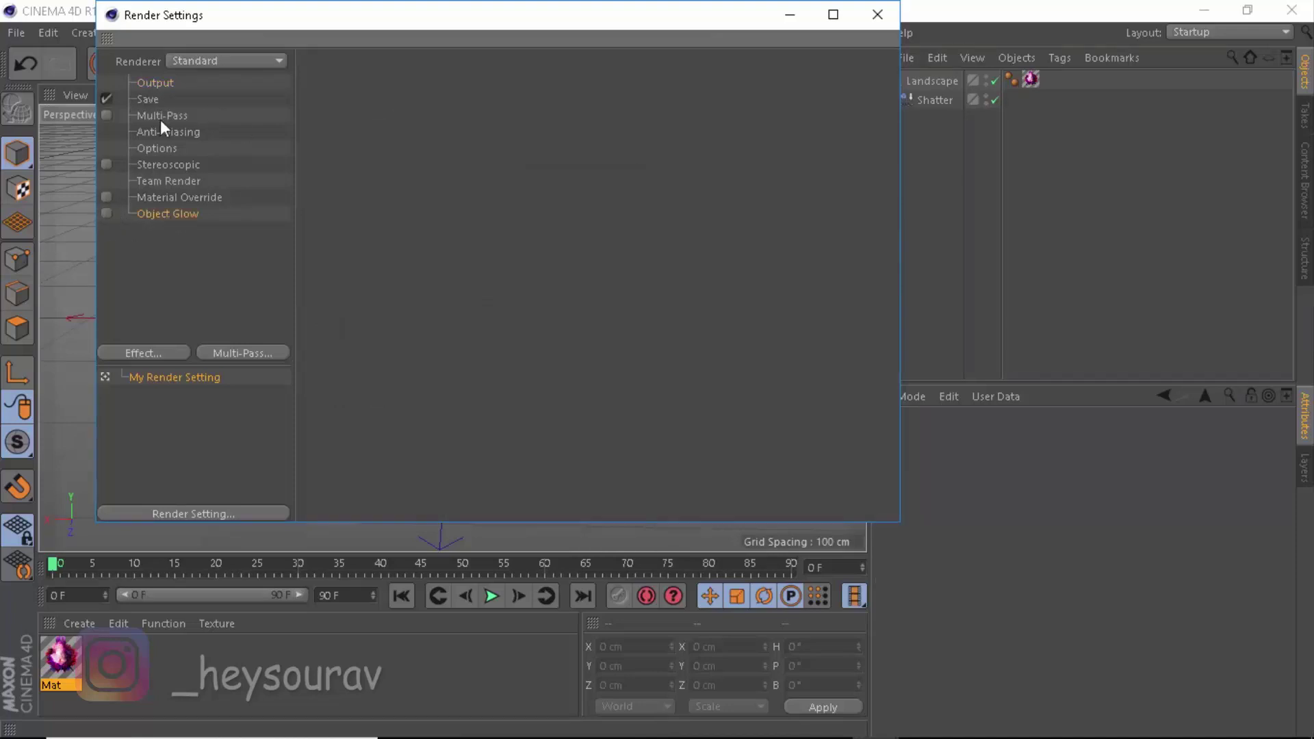
{"action": "left_click", "coordinate": [158, 82]}
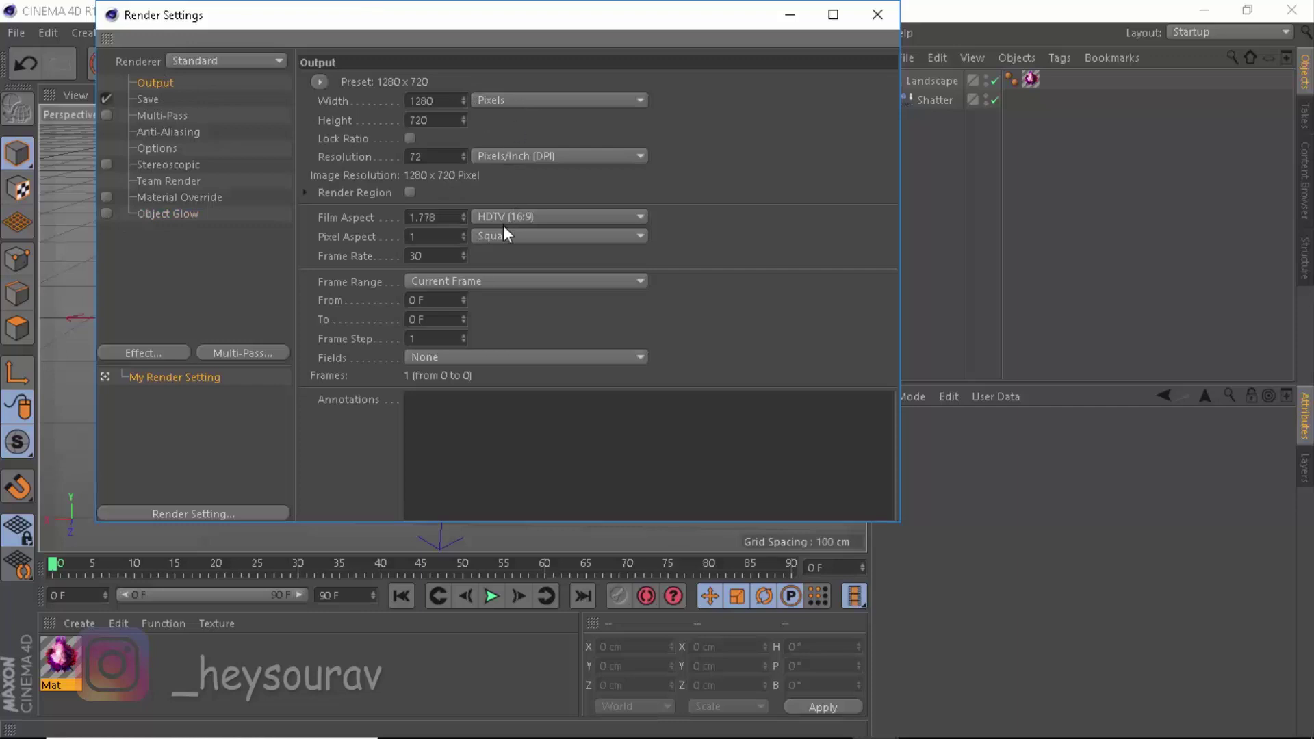
{"action": "left_click", "coordinate": [878, 15]}
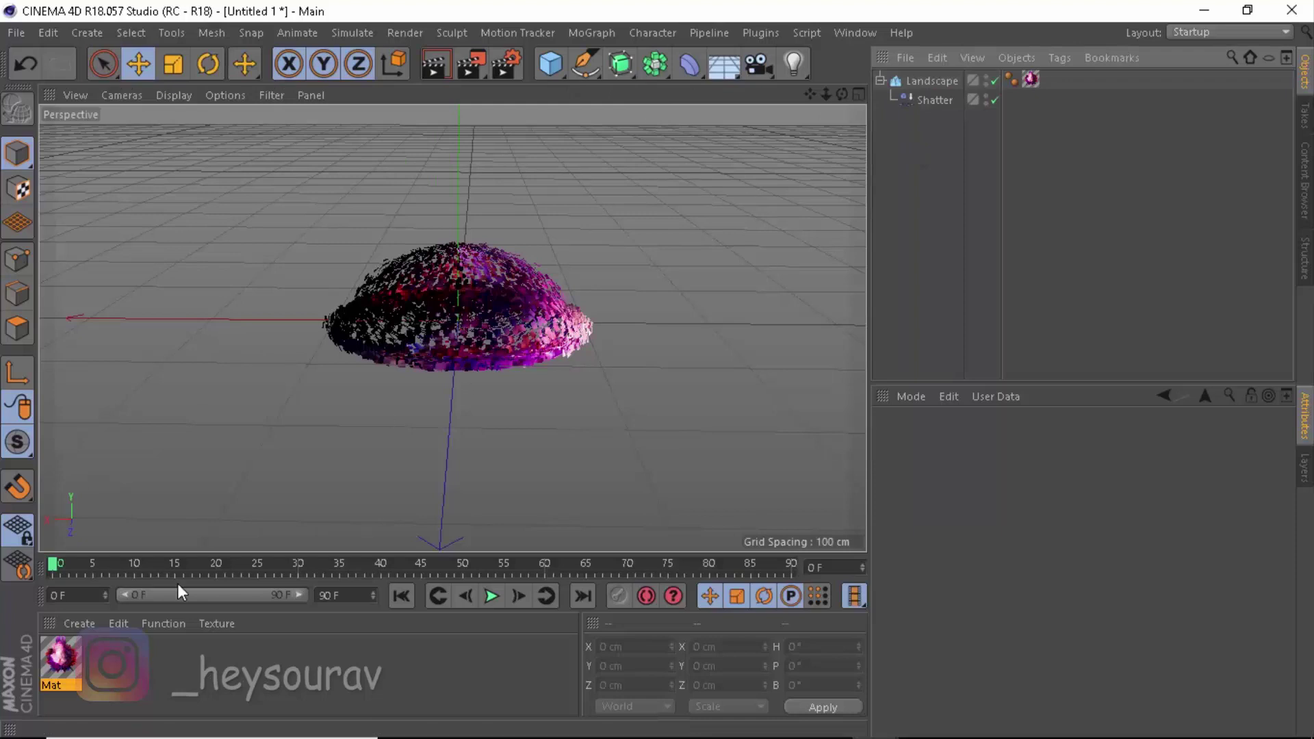
In Mat, set the displacement Height to 50 cm and reconfirm the subdivision level.
{"action": "double_click", "coordinate": [60, 658]}
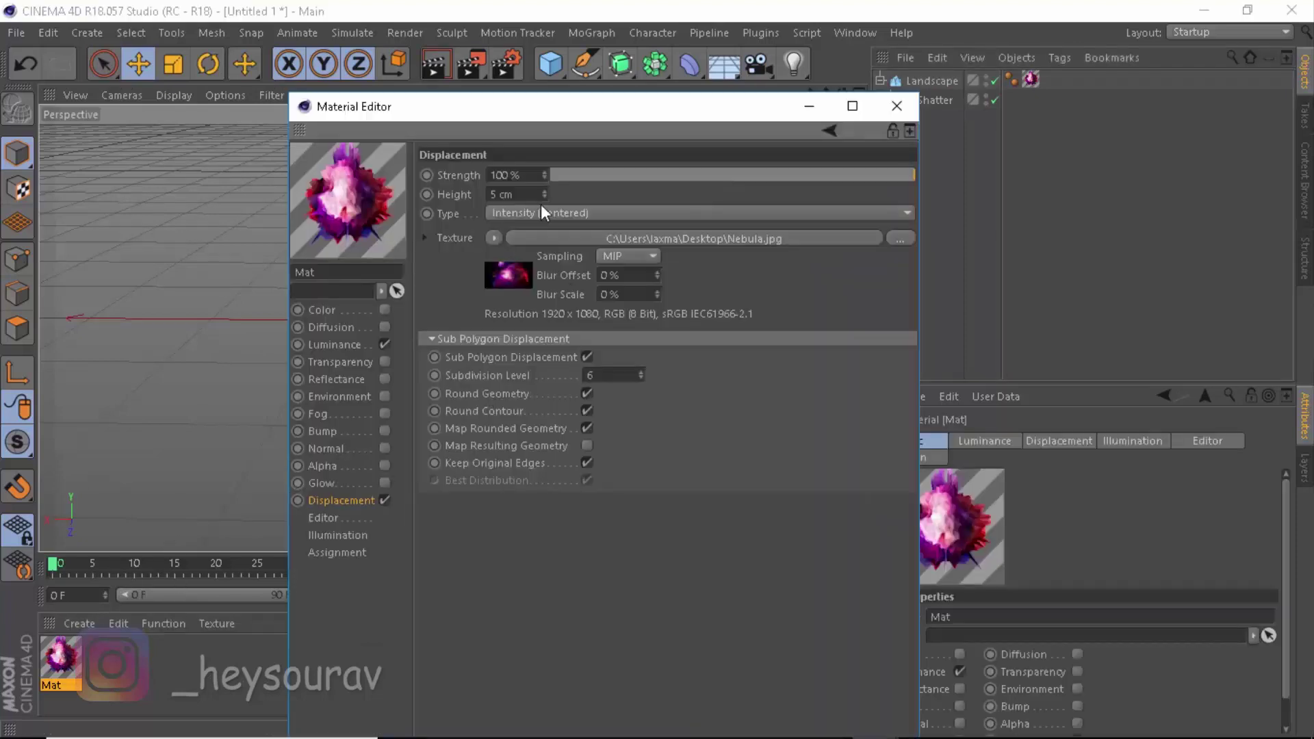
{"action": "left_click", "coordinate": [510, 195]}
{"action": "type", "text": "50"}
{"action": "key", "text": "Return"}
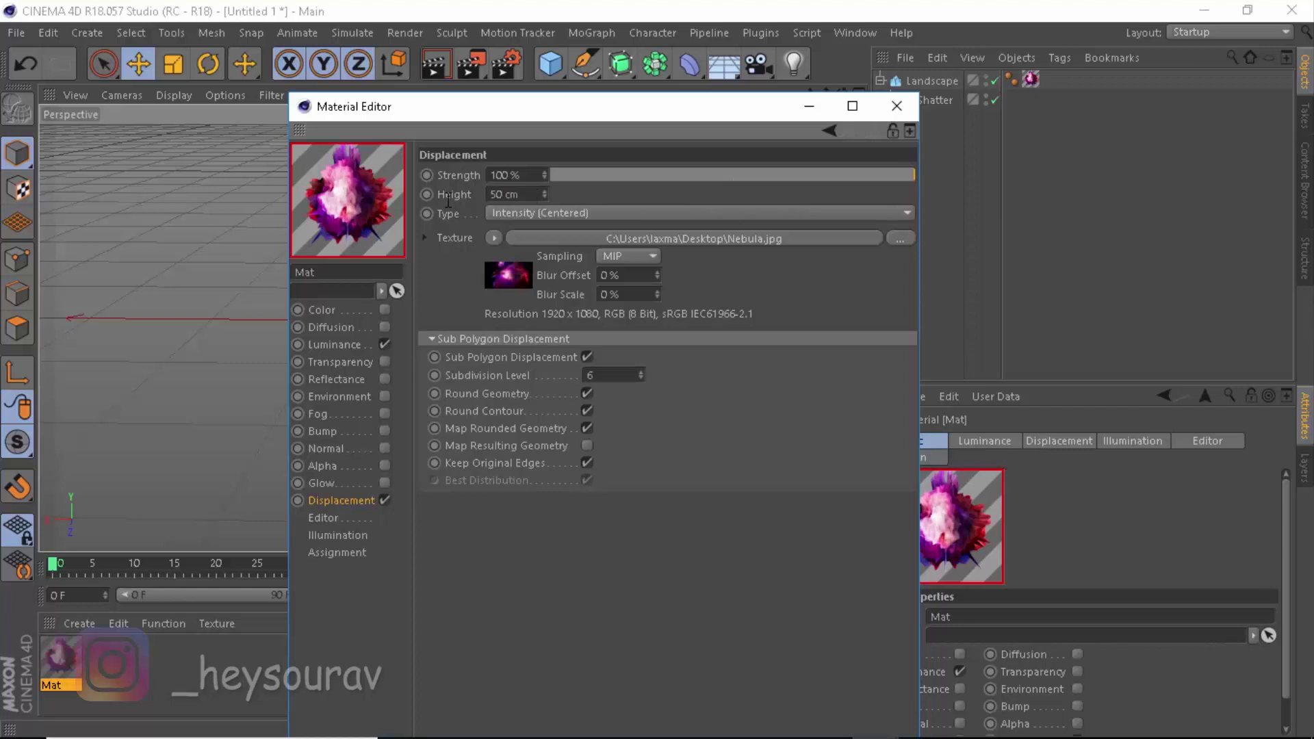
{"action": "left_click", "coordinate": [612, 376]}
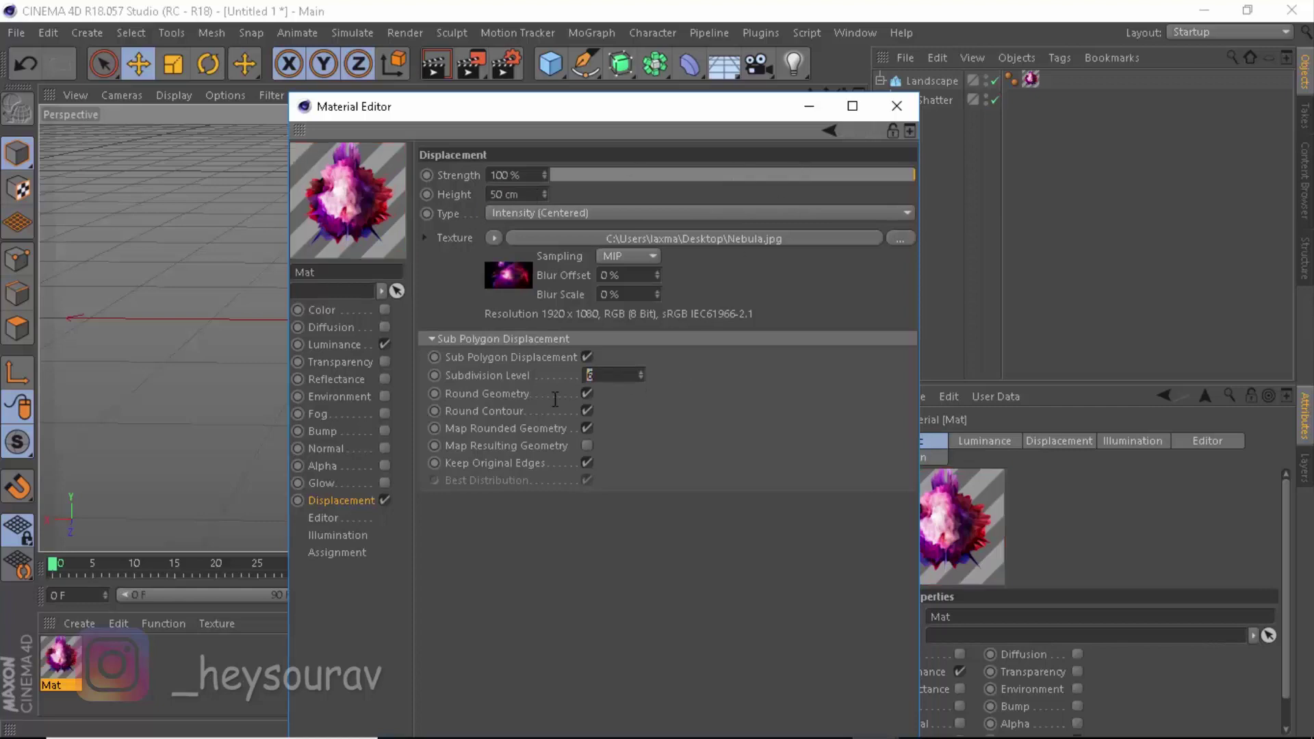
{"action": "key", "text": "Return"}
{"action": "left_click", "coordinate": [896, 107]}
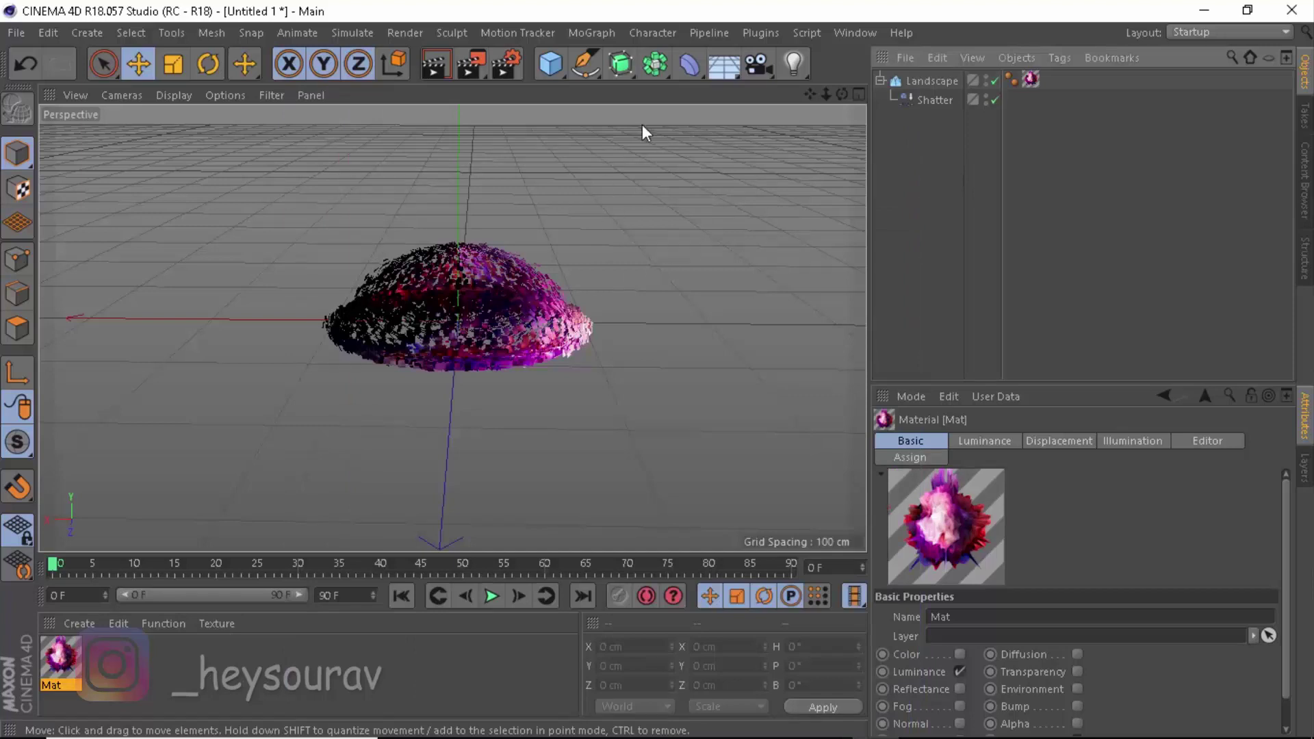
Add a Background object after the landscape with Use Color on and a light pink colour.
{"action": "left_click_drag", "start_coordinate": [732, 76], "coordinate": [797, 233]}
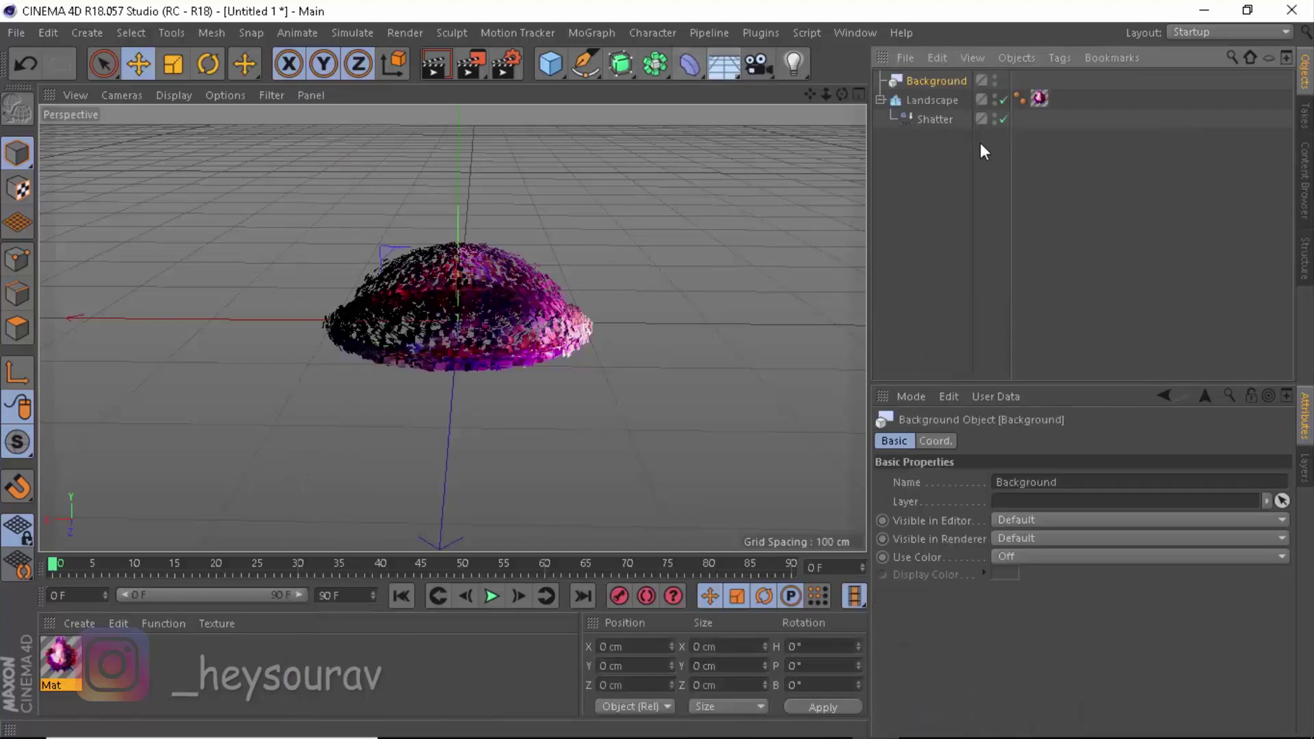
{"action": "left_click_drag", "start_coordinate": [941, 81], "coordinate": [936, 127]}
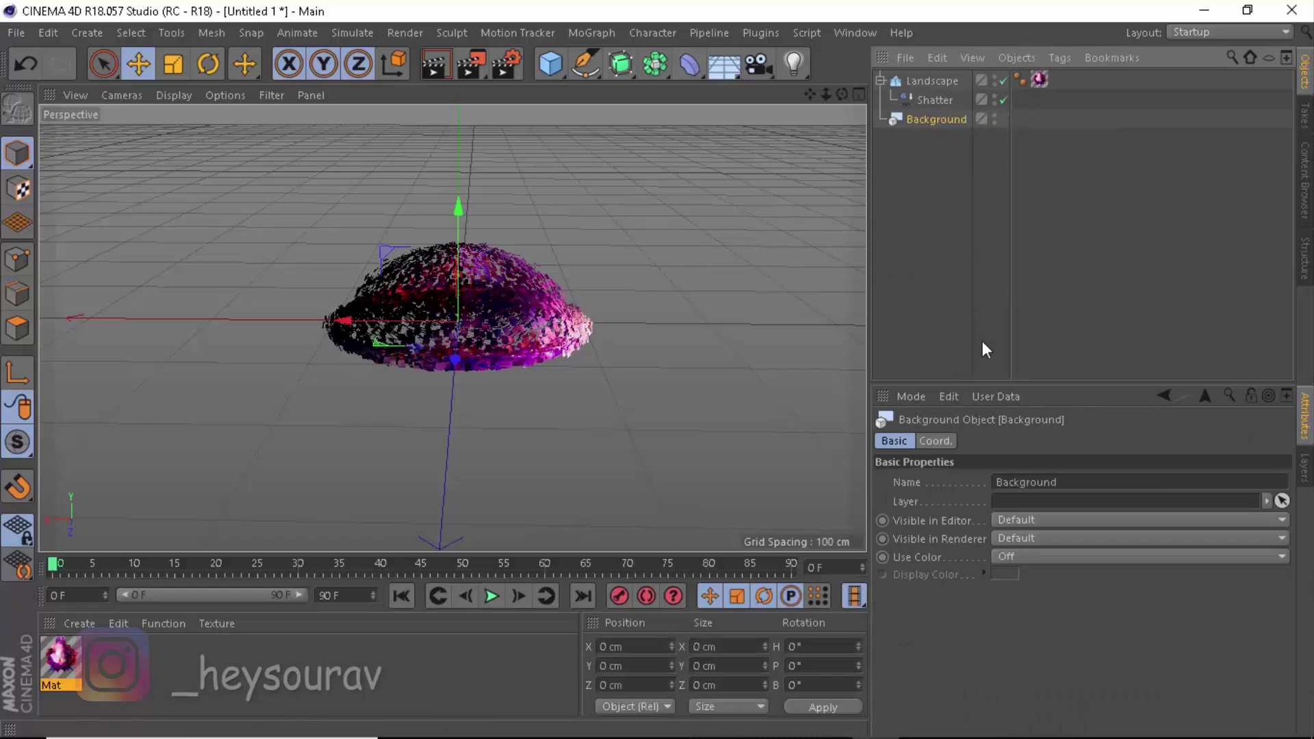
{"action": "left_click", "coordinate": [1026, 559]}
{"action": "left_click", "coordinate": [1013, 610]}
{"action": "left_click", "coordinate": [1006, 574]}
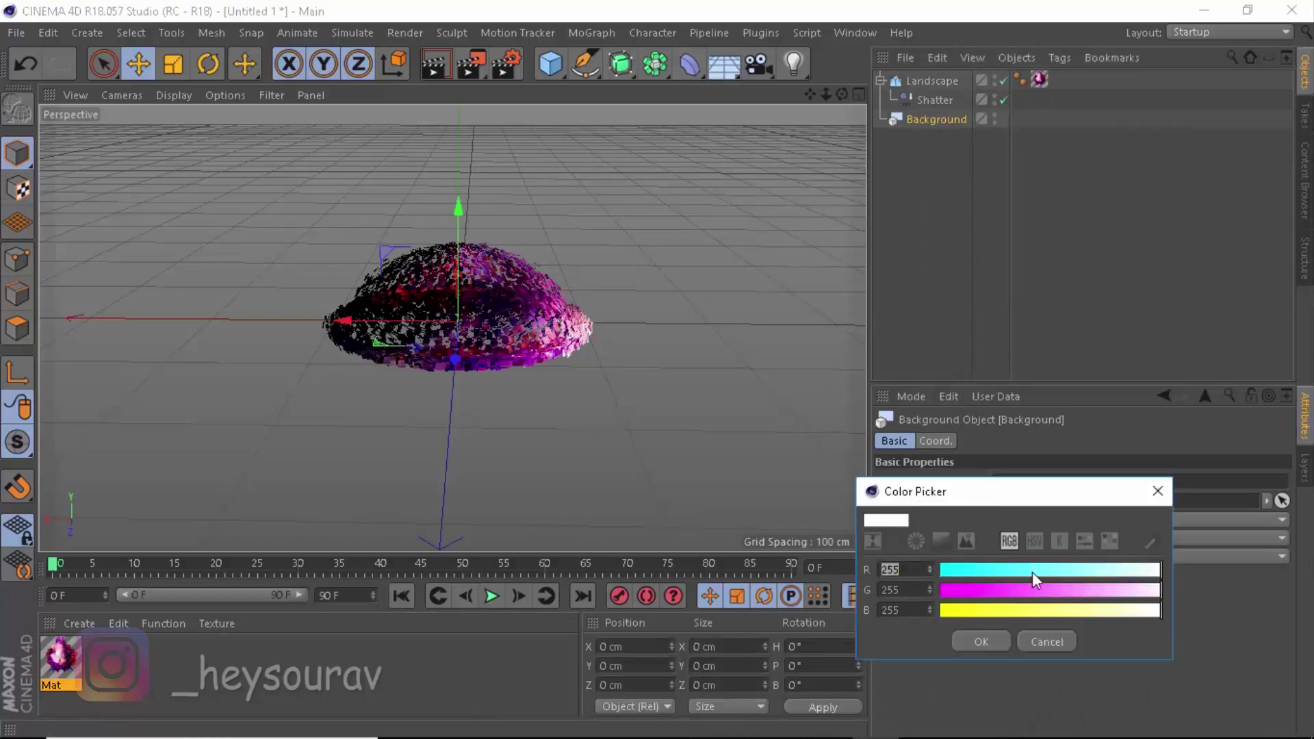
{"action": "left_click", "coordinate": [1034, 542]}
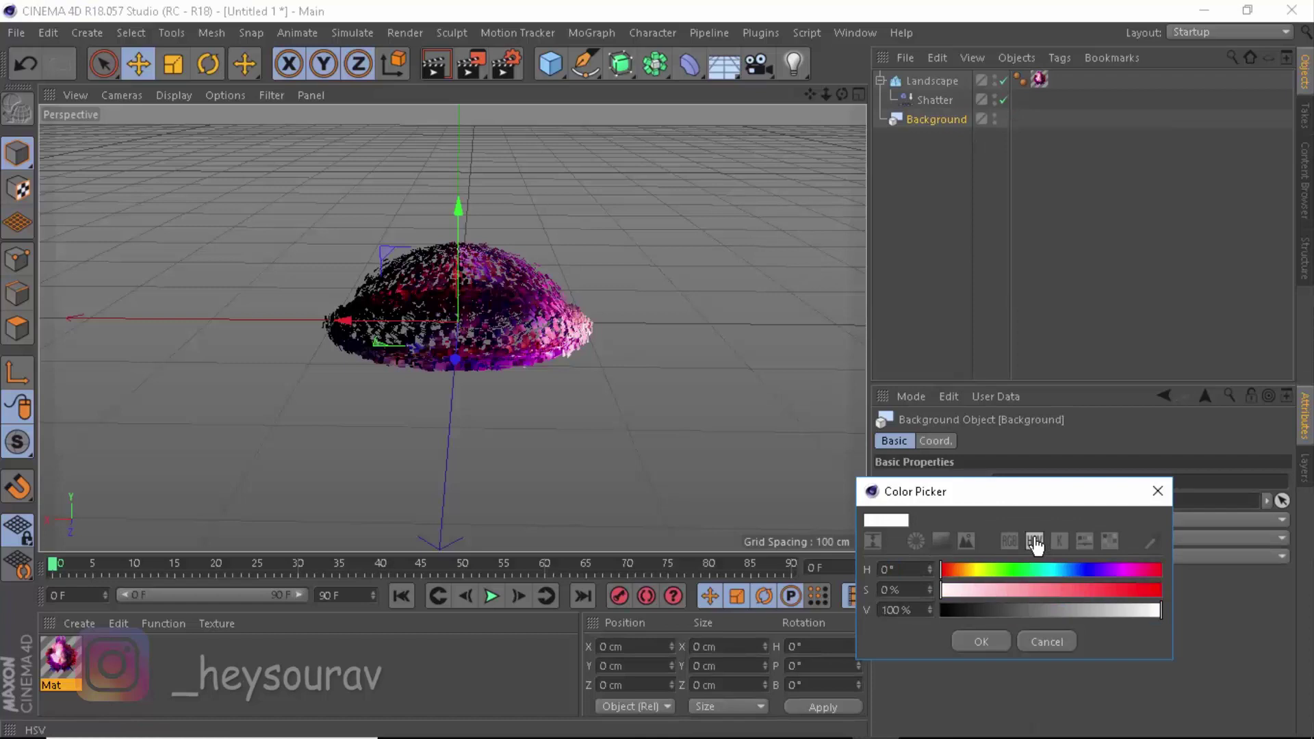
{"action": "left_click", "coordinate": [1008, 541]}
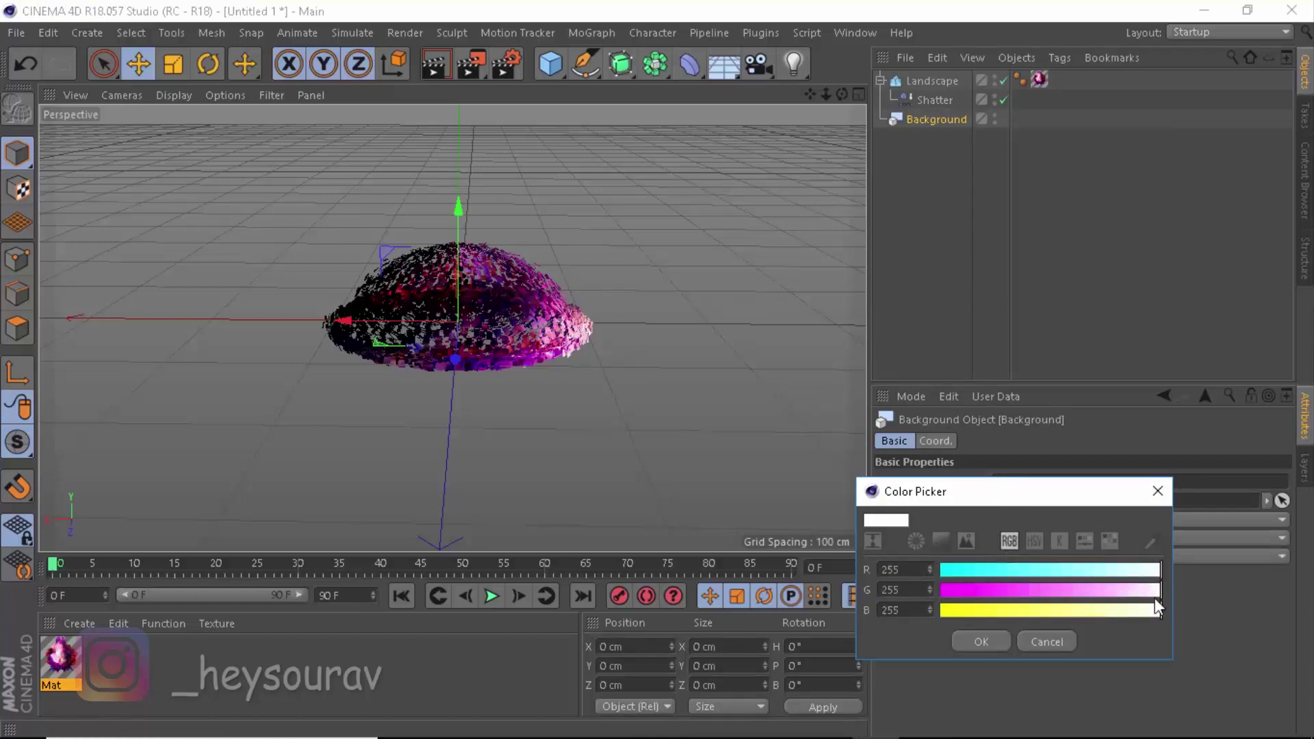
{"action": "left_click_drag", "start_coordinate": [1156, 590], "coordinate": [1141, 590]}
{"action": "left_click", "coordinate": [981, 641]}
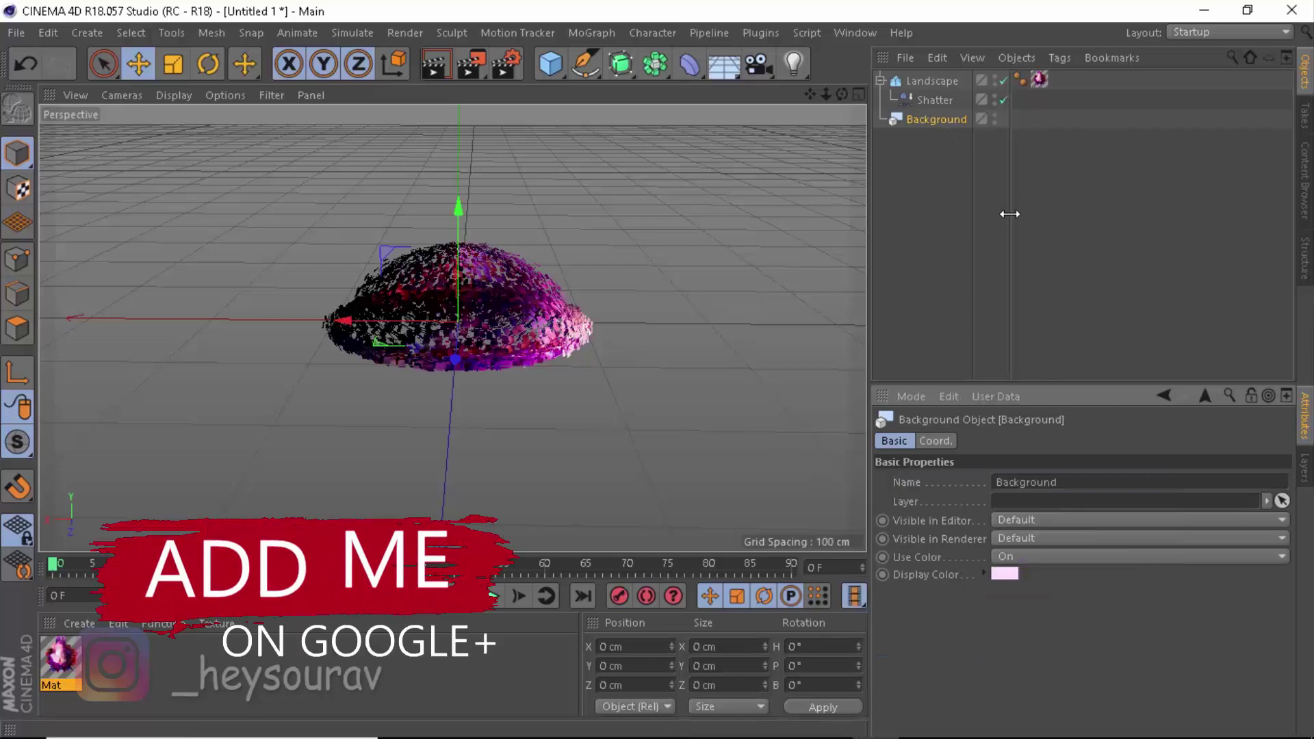
{"action": "left_click", "coordinate": [669, 284]}
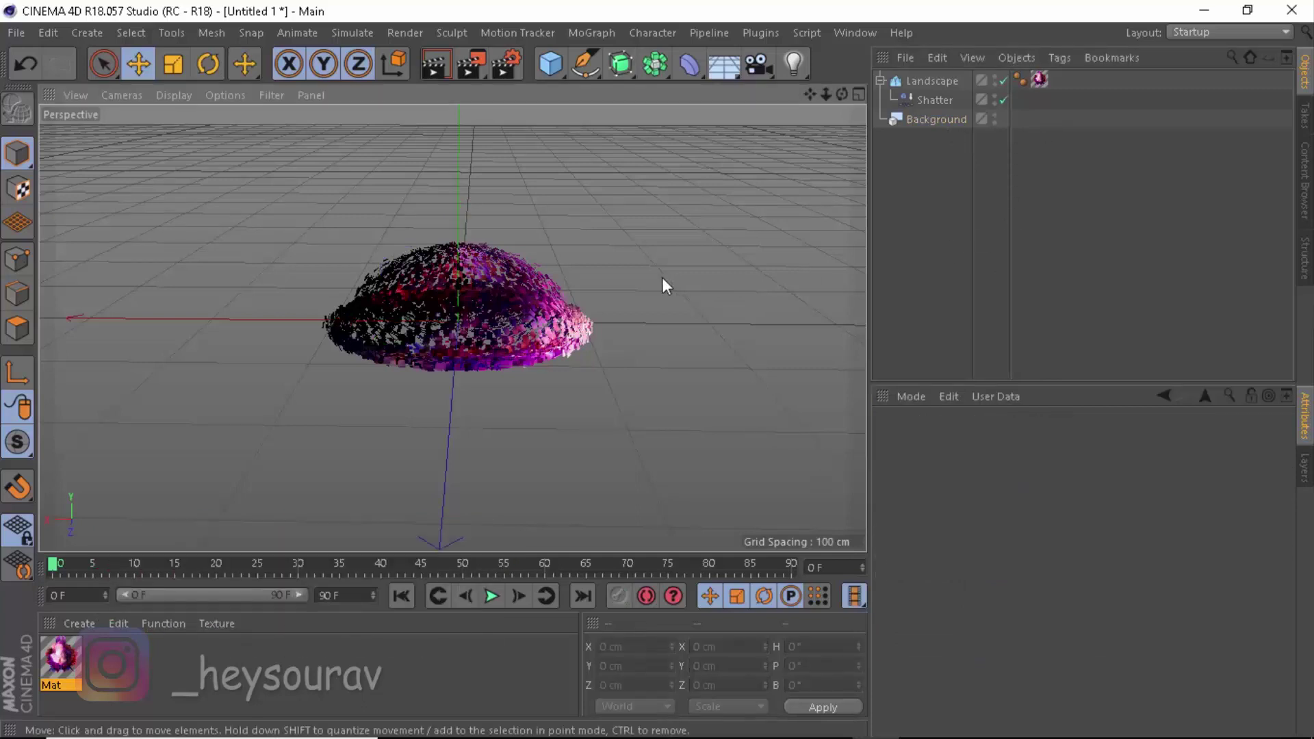
{"action": "left_click", "coordinate": [510, 306]}
Reframe the view on the shattered dome and render it against the pink background.
{"action": "left_click", "coordinate": [751, 251]}
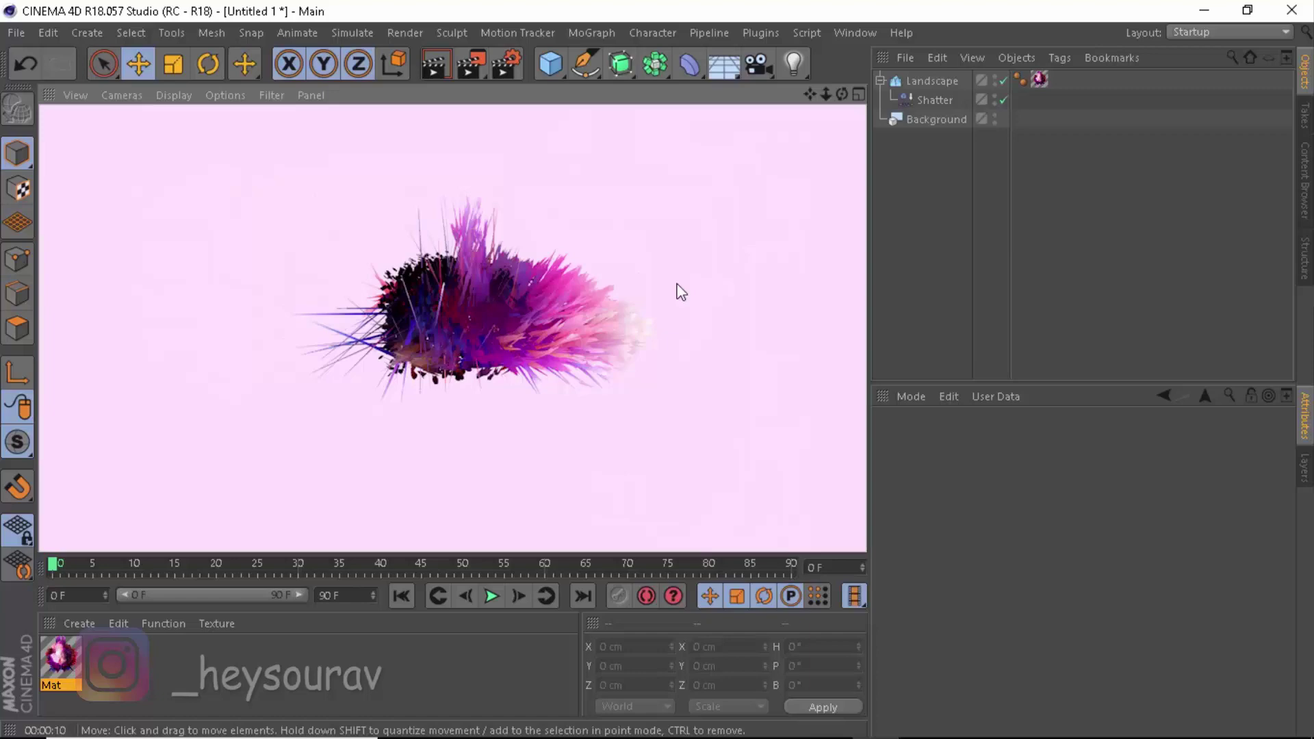
{"action": "left_click", "coordinate": [499, 288]}
{"action": "left_click_drag", "start_coordinate": [682, 311], "coordinate": [814, 41], "text": "alt"}
{"action": "key", "text": "h"}
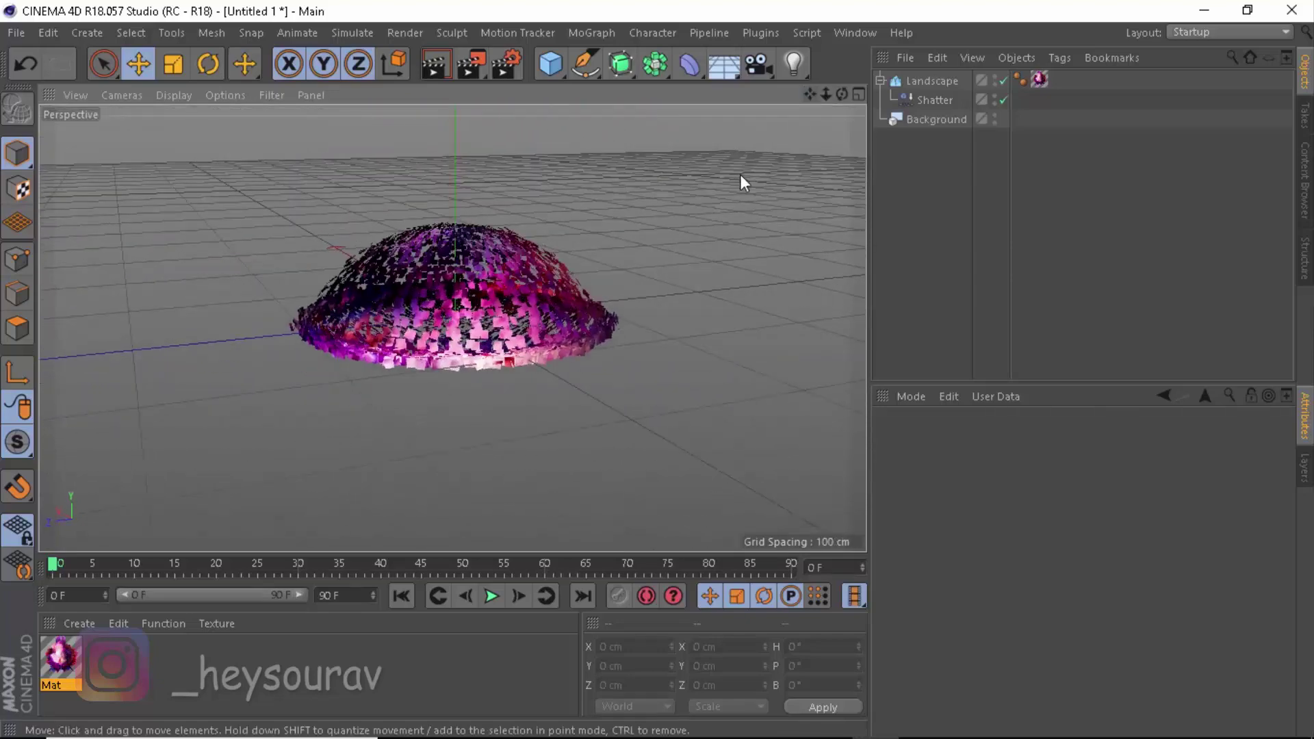
{"action": "key", "text": "ctrl+r"}
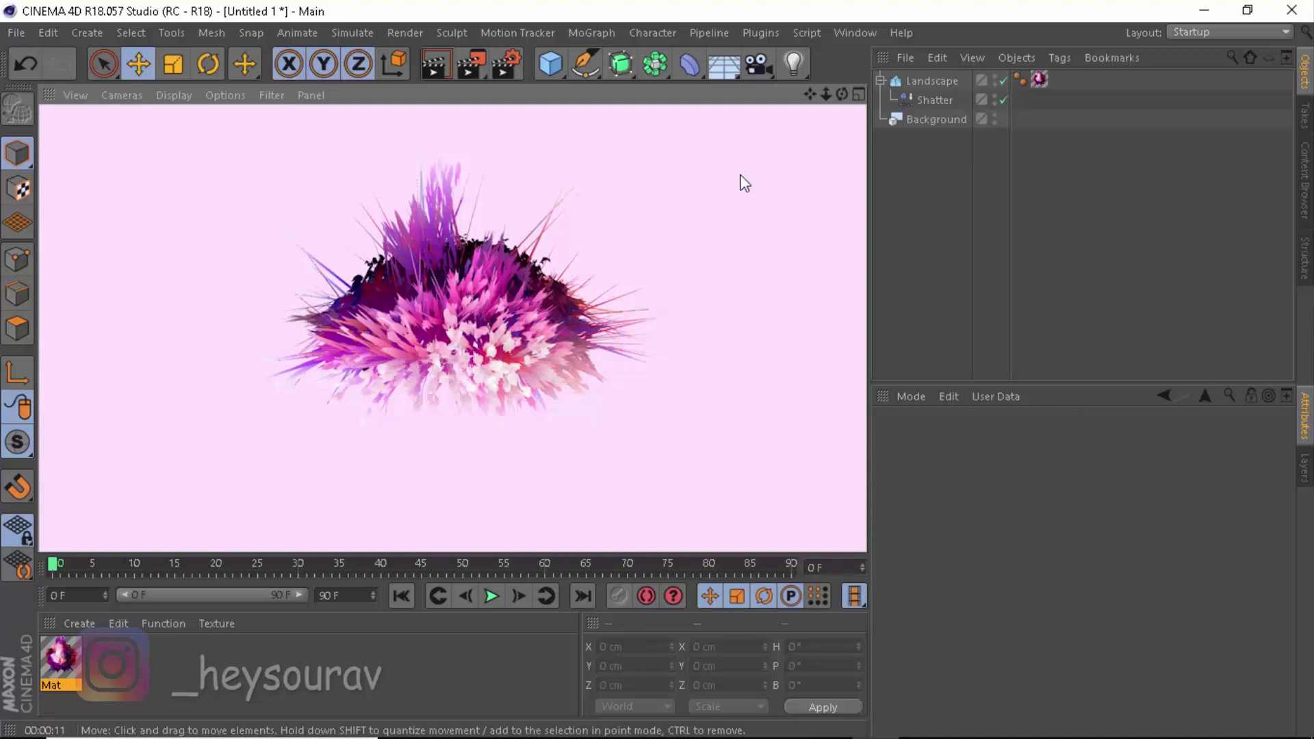
Return to the editable viewport and orbit to look down on the shattered dome.
{"action": "left_click", "coordinate": [699, 245]}
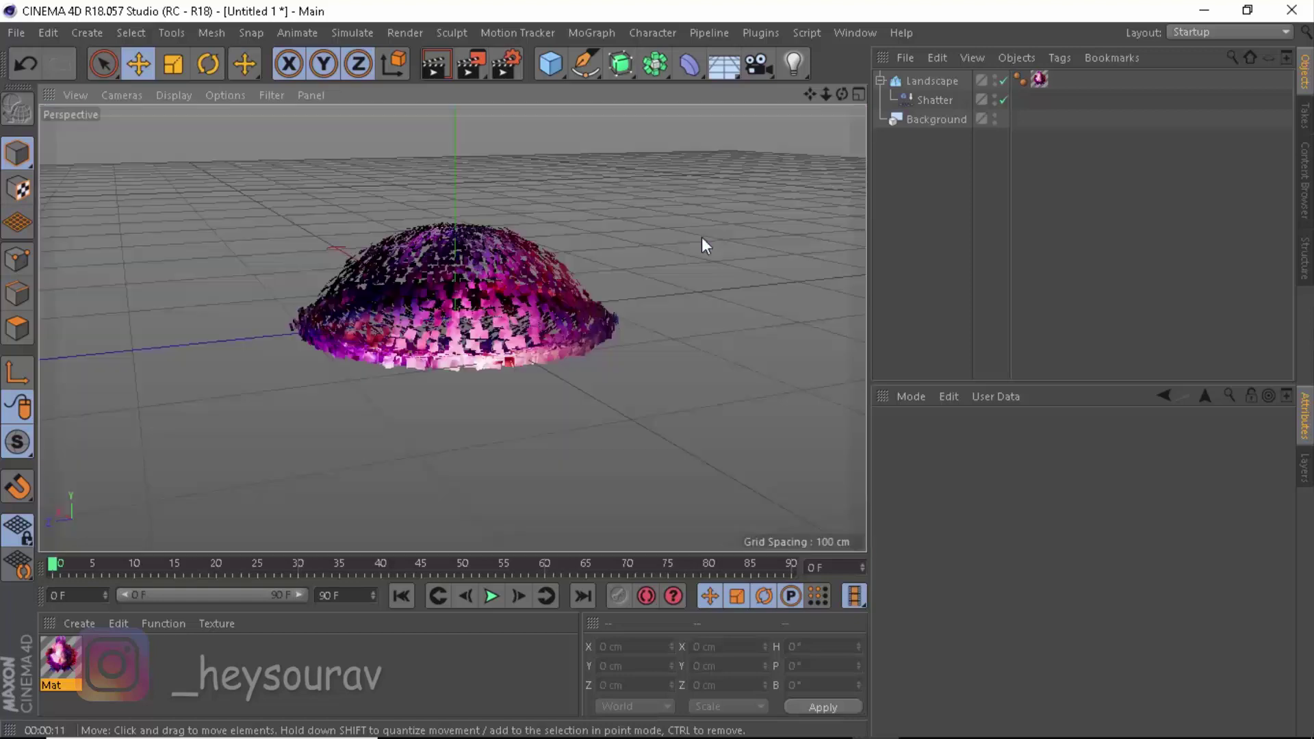
{"action": "left_click", "coordinate": [696, 59]}
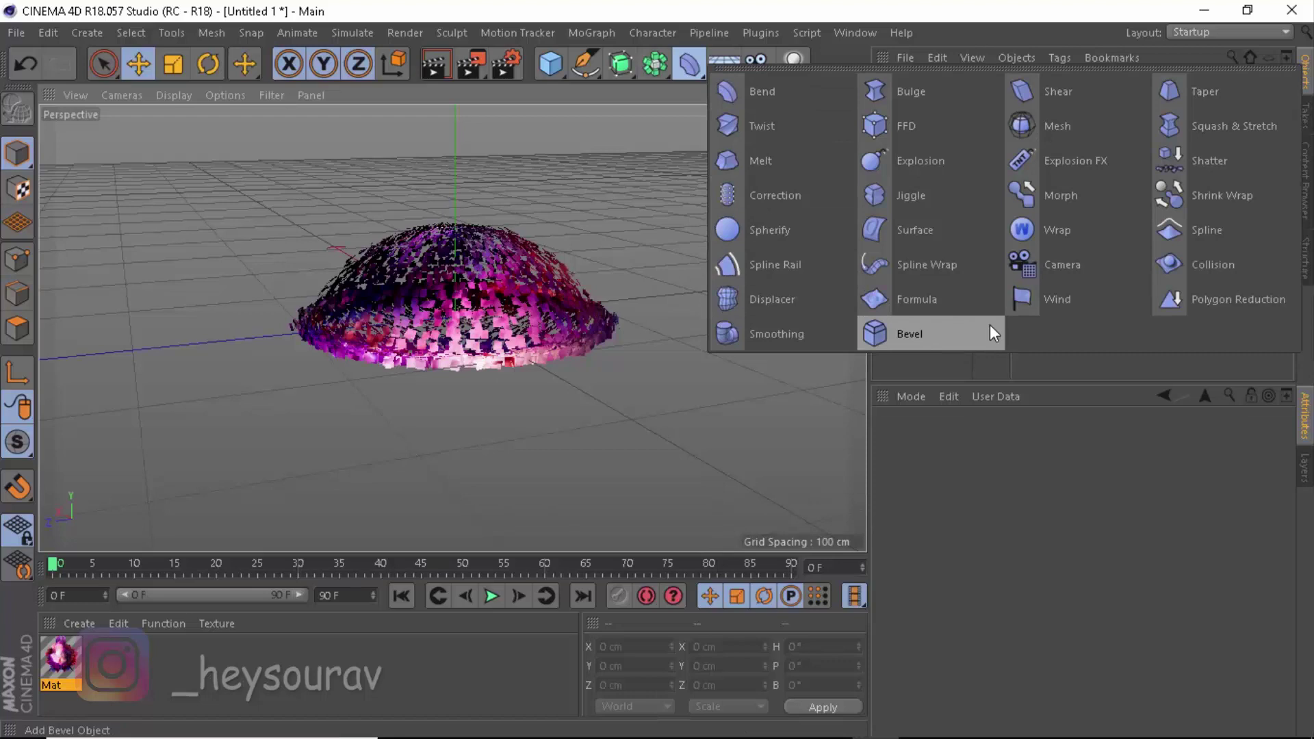
{"action": "left_click", "coordinate": [528, 334]}
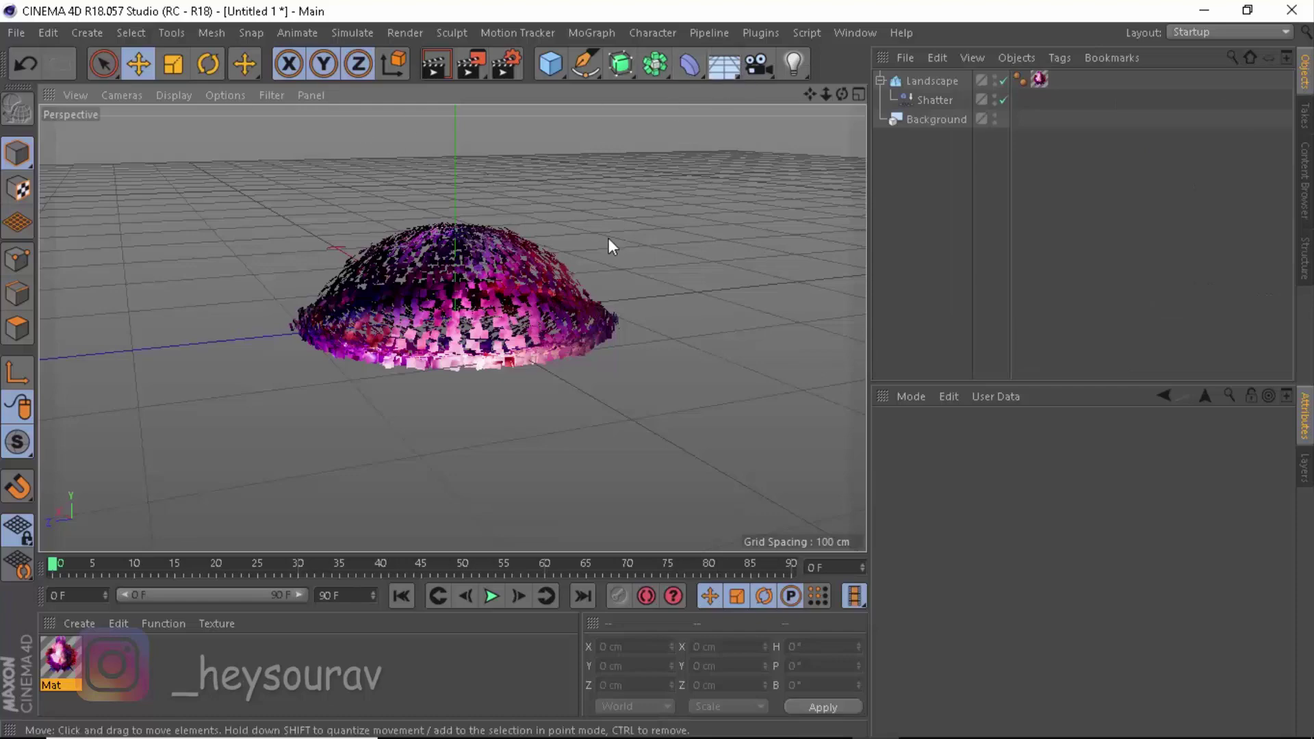
{"action": "left_click_drag", "start_coordinate": [606, 241], "coordinate": [659, 343], "text": "alt"}
Delete the Shatter deformer and a misplaced first Explosion deformer.
{"action": "left_click", "coordinate": [935, 100]}
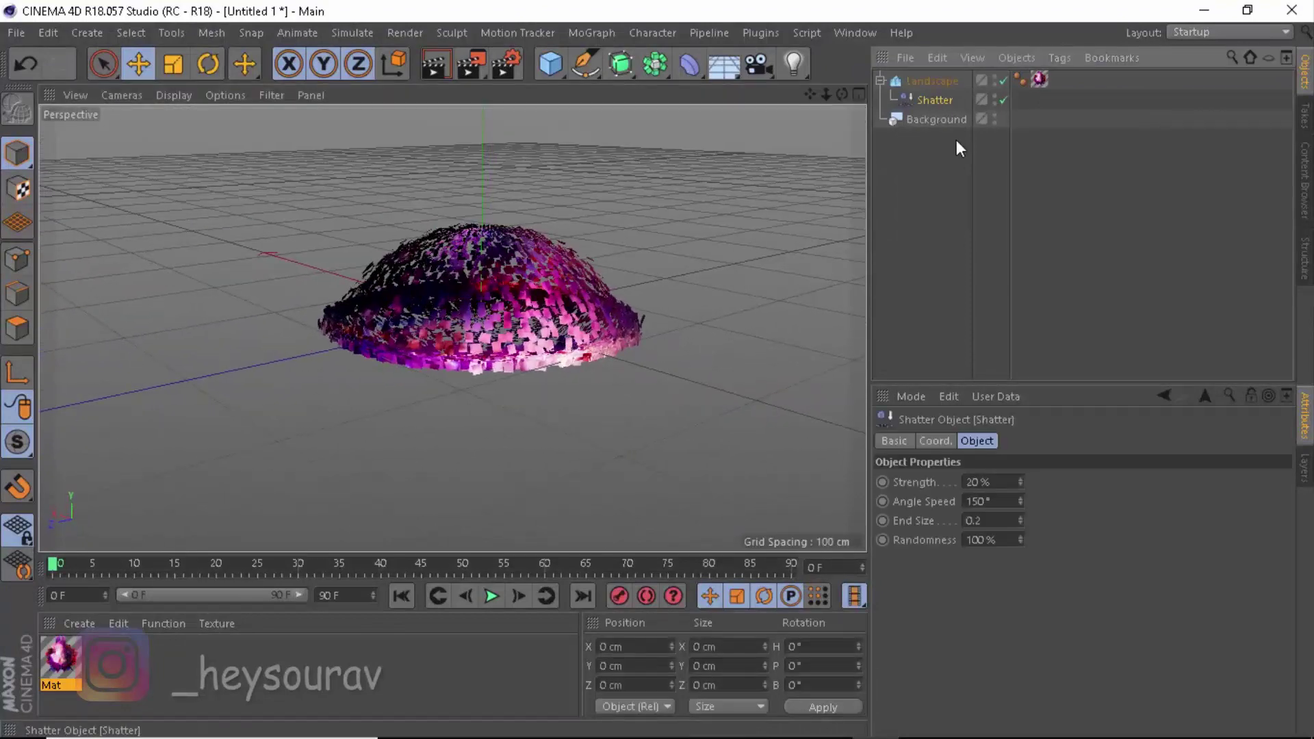
{"action": "key", "text": "Delete"}
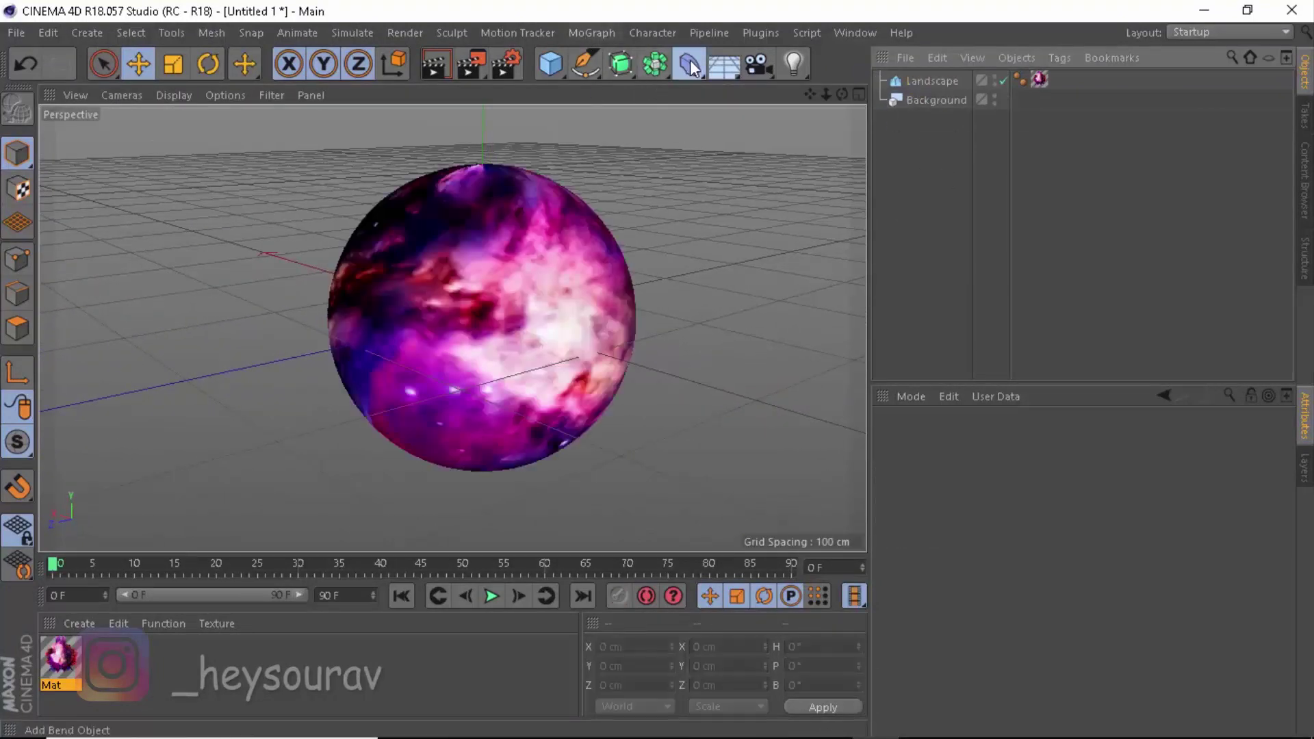
{"action": "left_click_drag", "start_coordinate": [690, 60], "coordinate": [934, 149]}
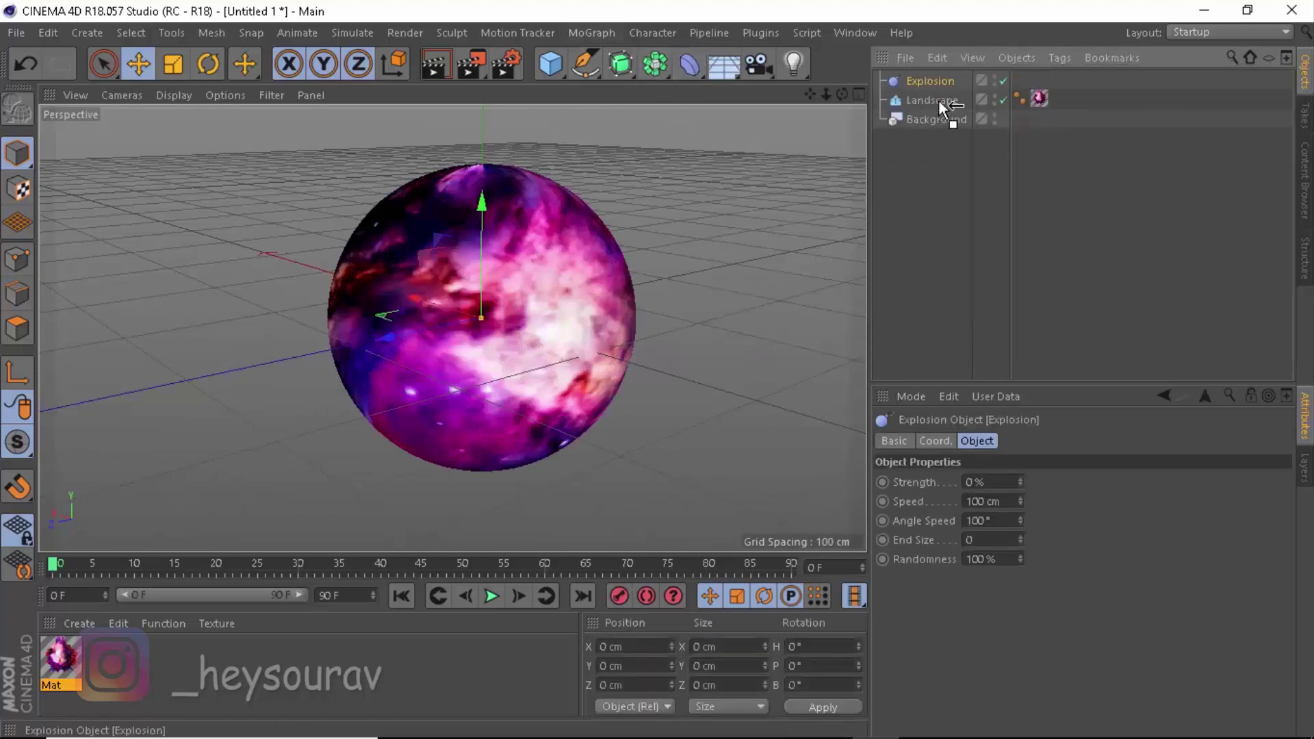
{"action": "left_click_drag", "start_coordinate": [941, 101], "coordinate": [944, 103]}
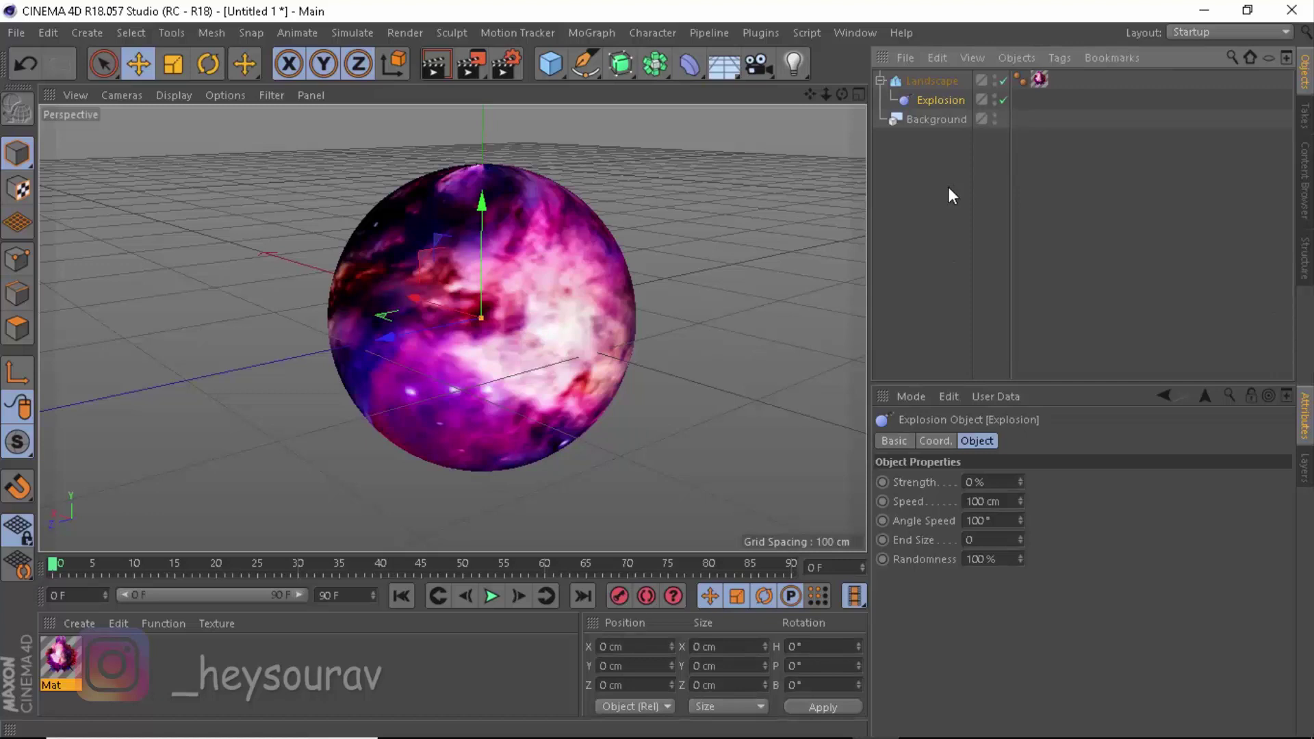
{"action": "key", "text": "Delete"}
Add an Explosion under Landscape at 85% strength and render the scattered shards.
{"action": "left_click", "coordinate": [931, 82]}
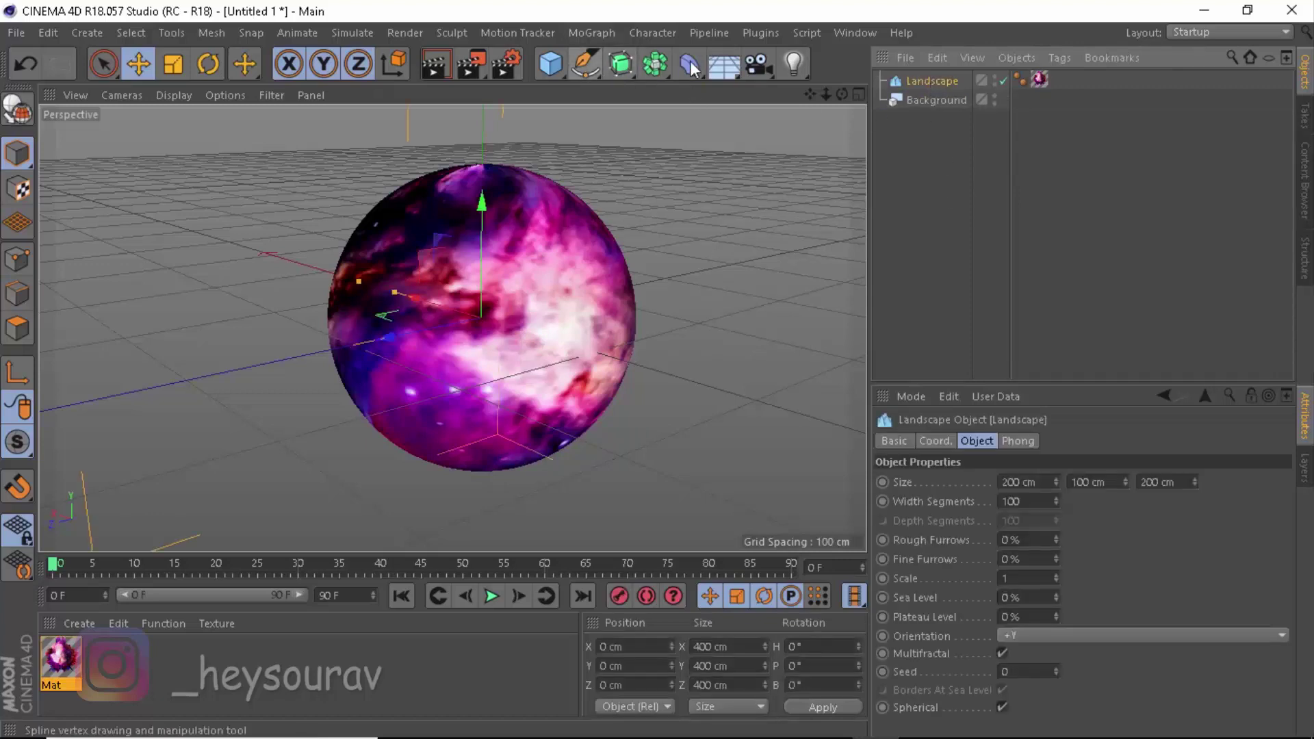
{"action": "left_click_drag", "start_coordinate": [690, 60], "coordinate": [916, 157]}
{"action": "left_click_drag", "start_coordinate": [938, 81], "coordinate": [938, 104]}
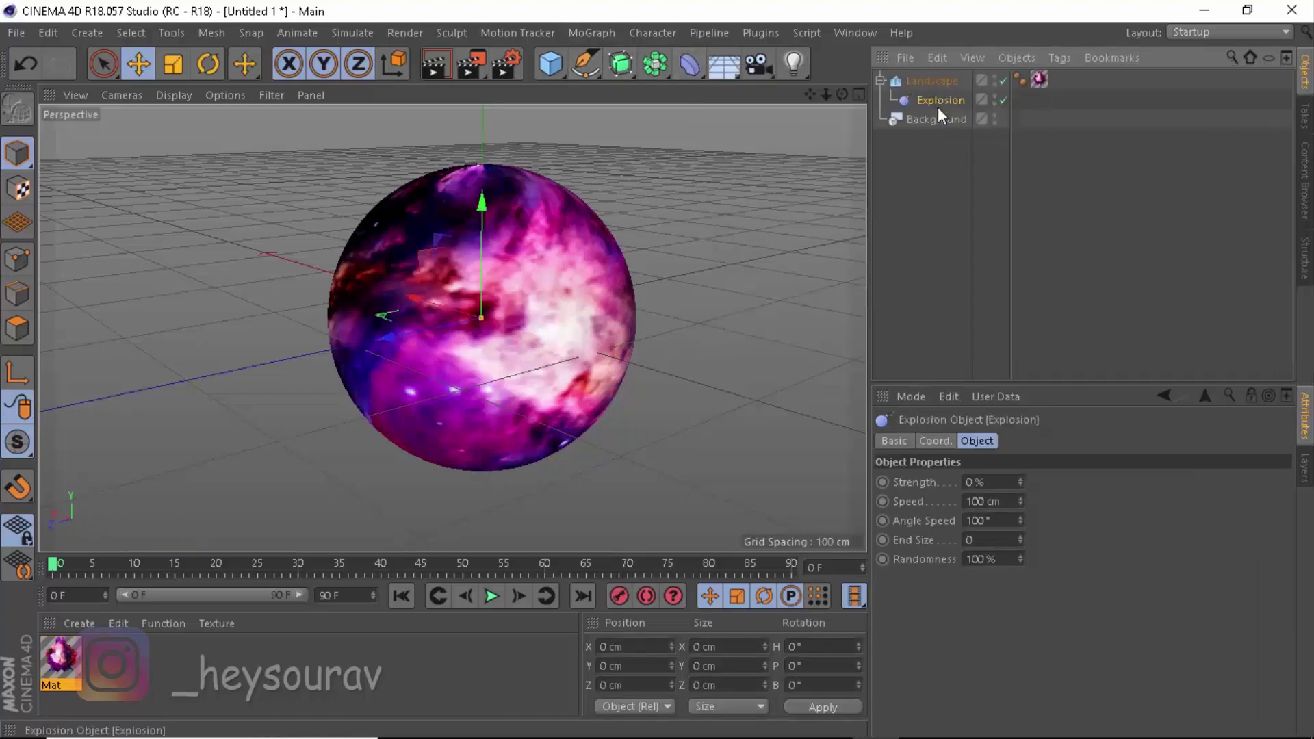
{"action": "left_click", "coordinate": [1020, 479]}
{"action": "left_click_drag", "start_coordinate": [1021, 482], "coordinate": [1008, 498]}
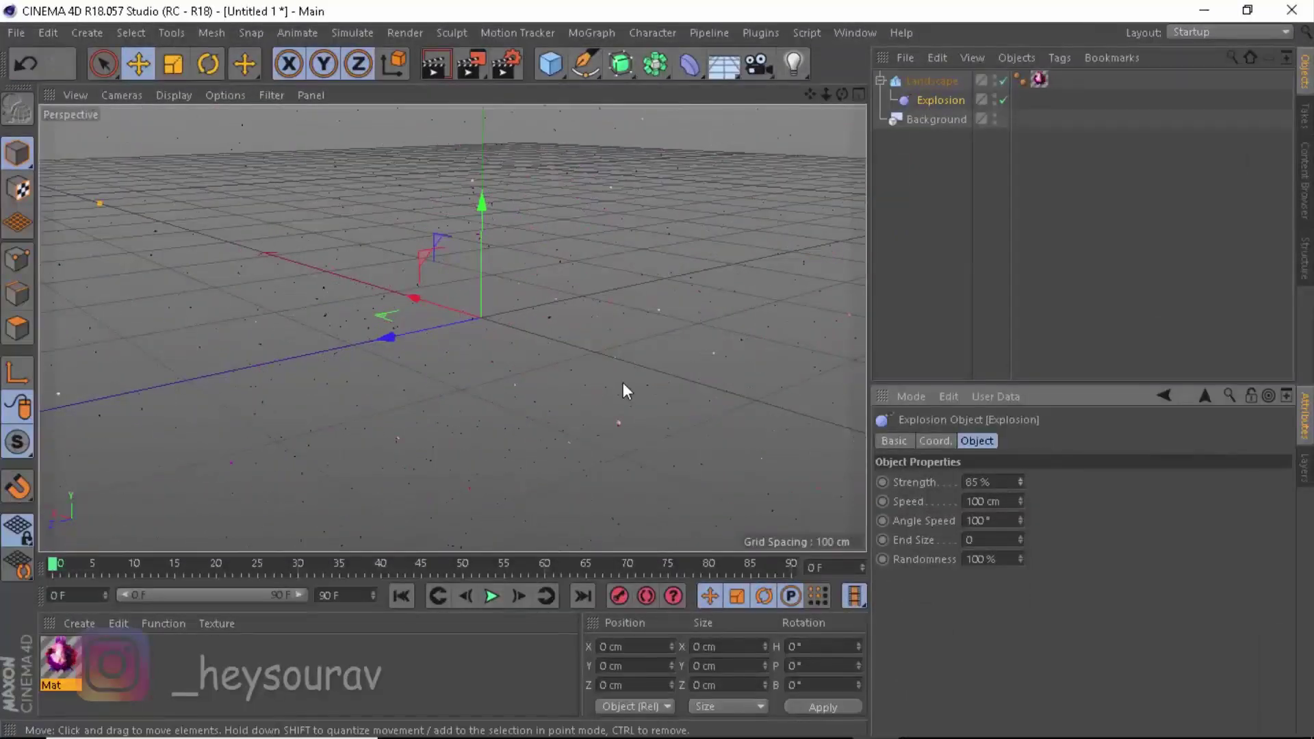
{"action": "left_click", "coordinate": [581, 343]}
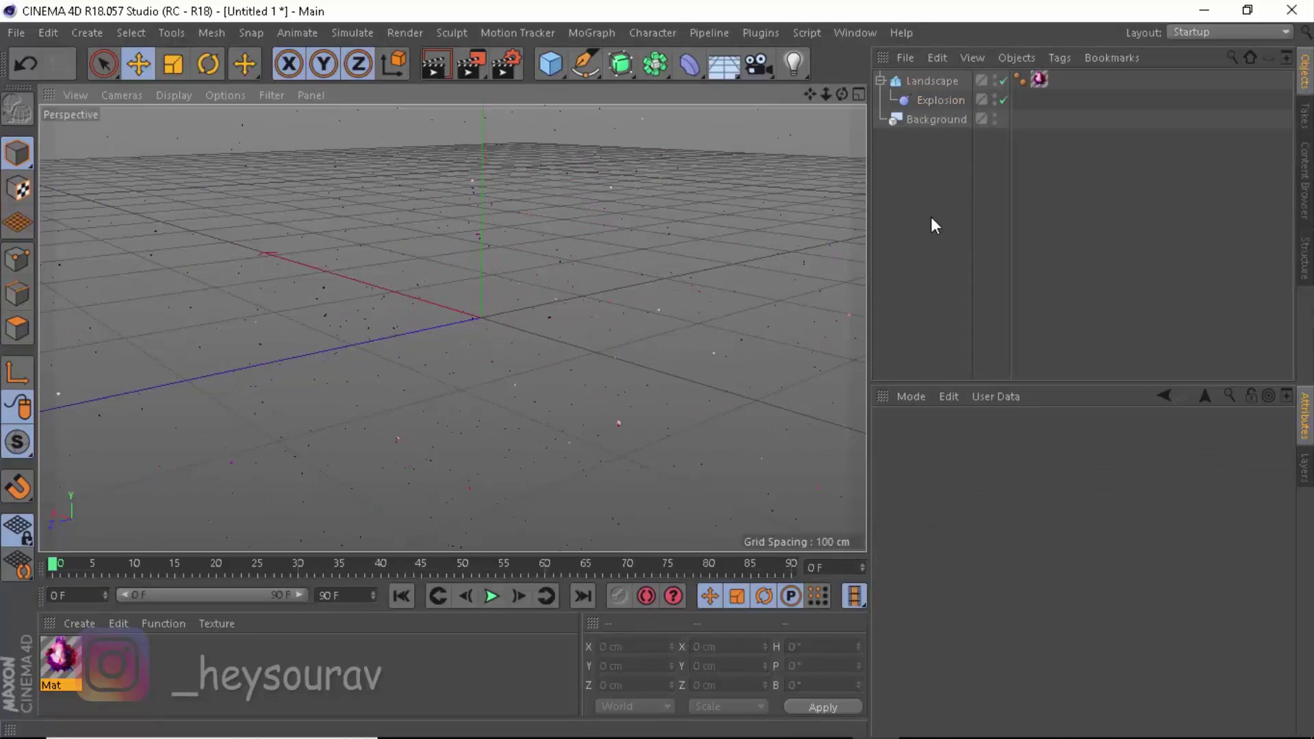
{"action": "key", "text": "ctrl+r"}
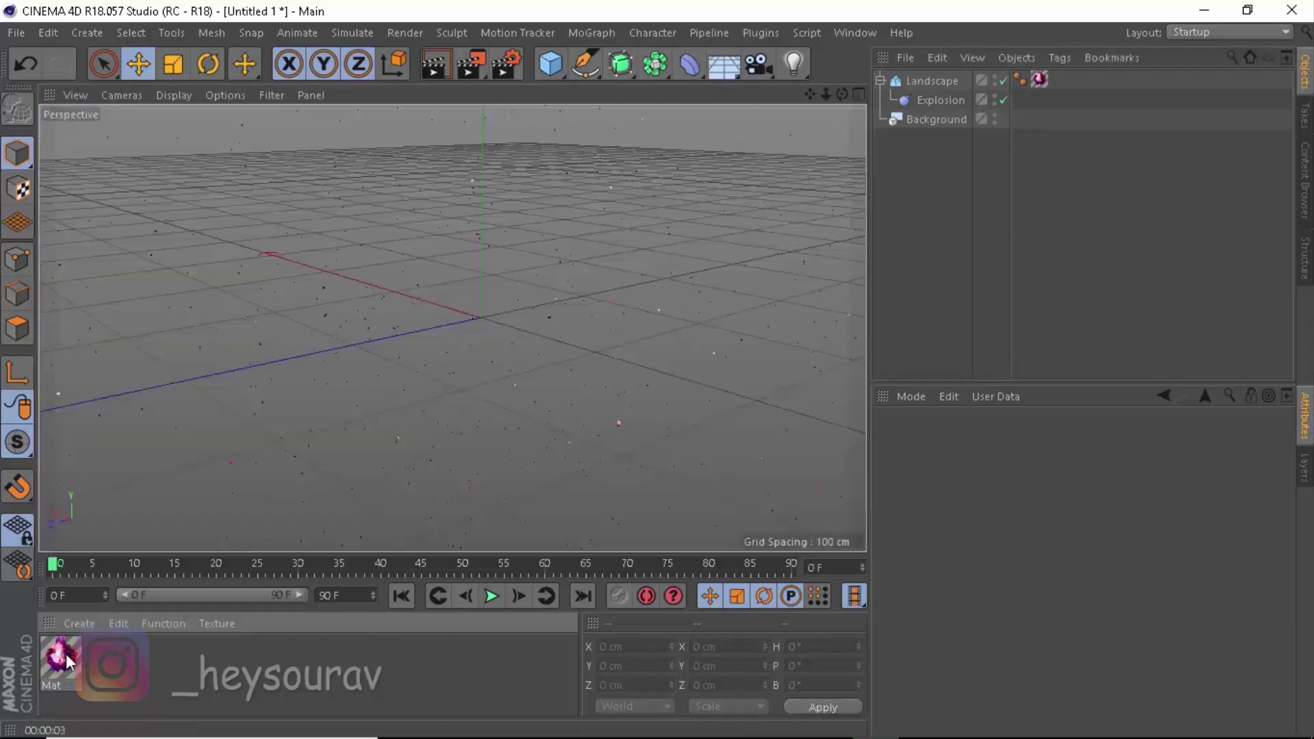
Set Mat's Glow channel to 200% outer strength and 80% inner strength.
{"action": "double_click", "coordinate": [66, 654]}
{"action": "left_click", "coordinate": [334, 484]}
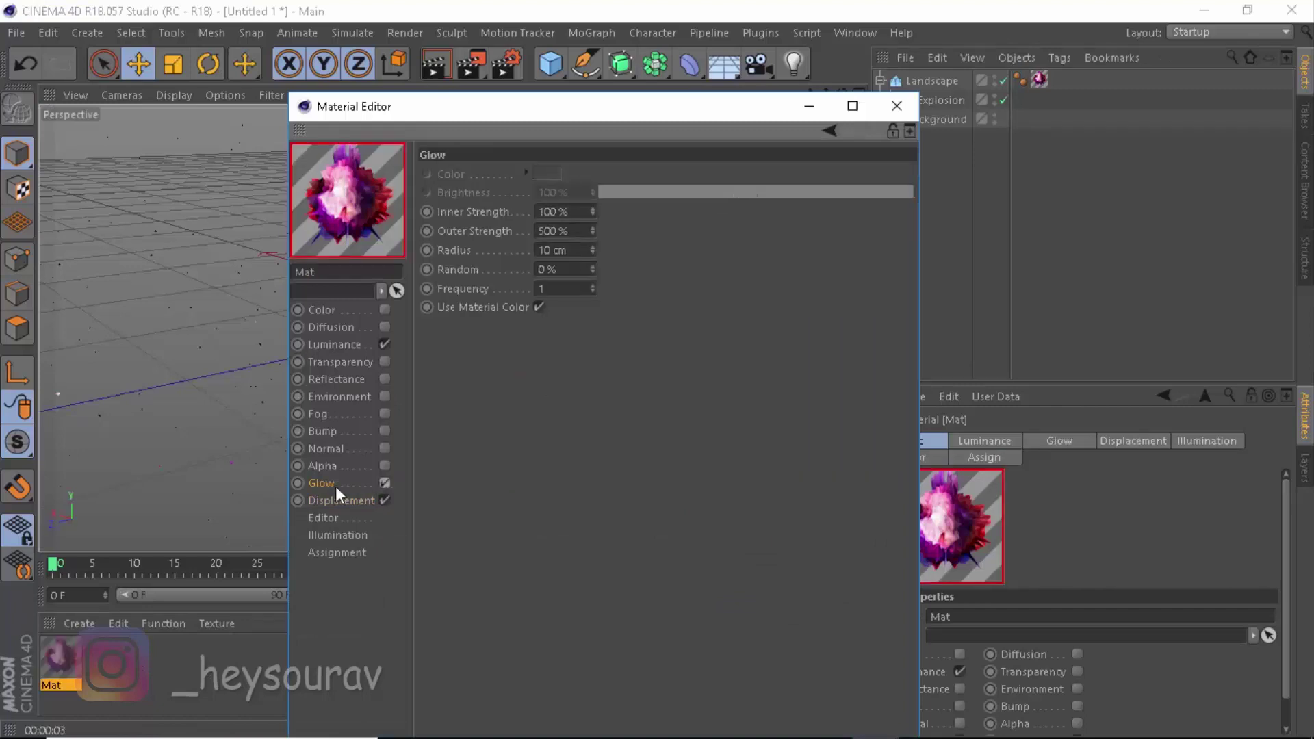
{"action": "left_click_drag", "start_coordinate": [571, 231], "coordinate": [533, 235]}
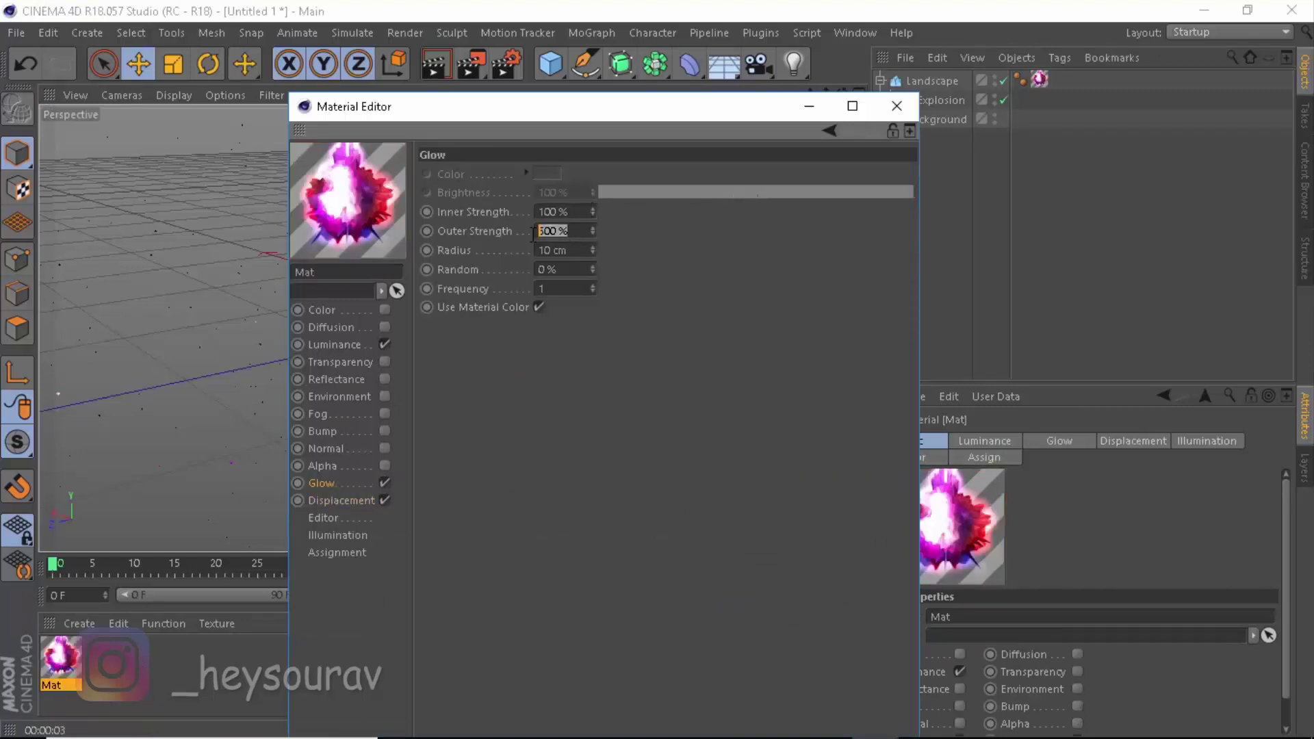
{"action": "type", "text": "200"}
{"action": "key", "text": "Return"}
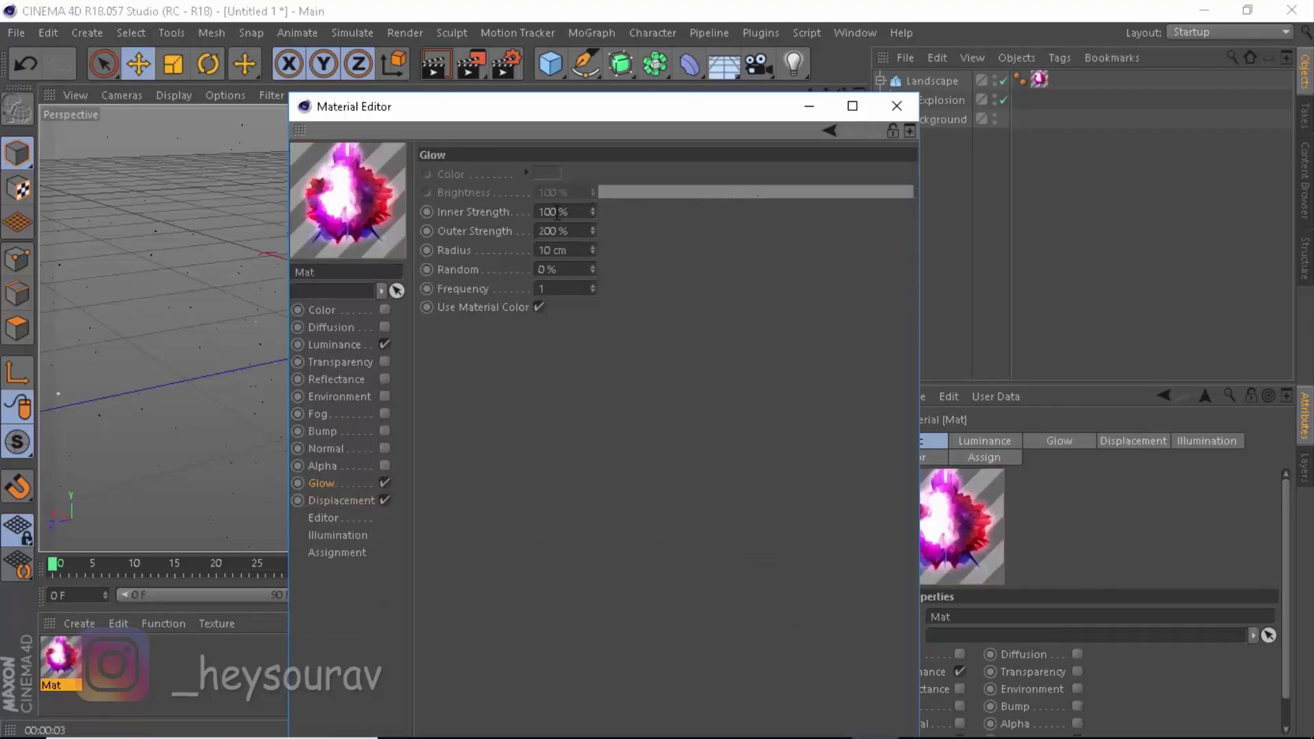
{"action": "left_click_drag", "start_coordinate": [579, 212], "coordinate": [506, 211]}
{"action": "type", "text": "80"}
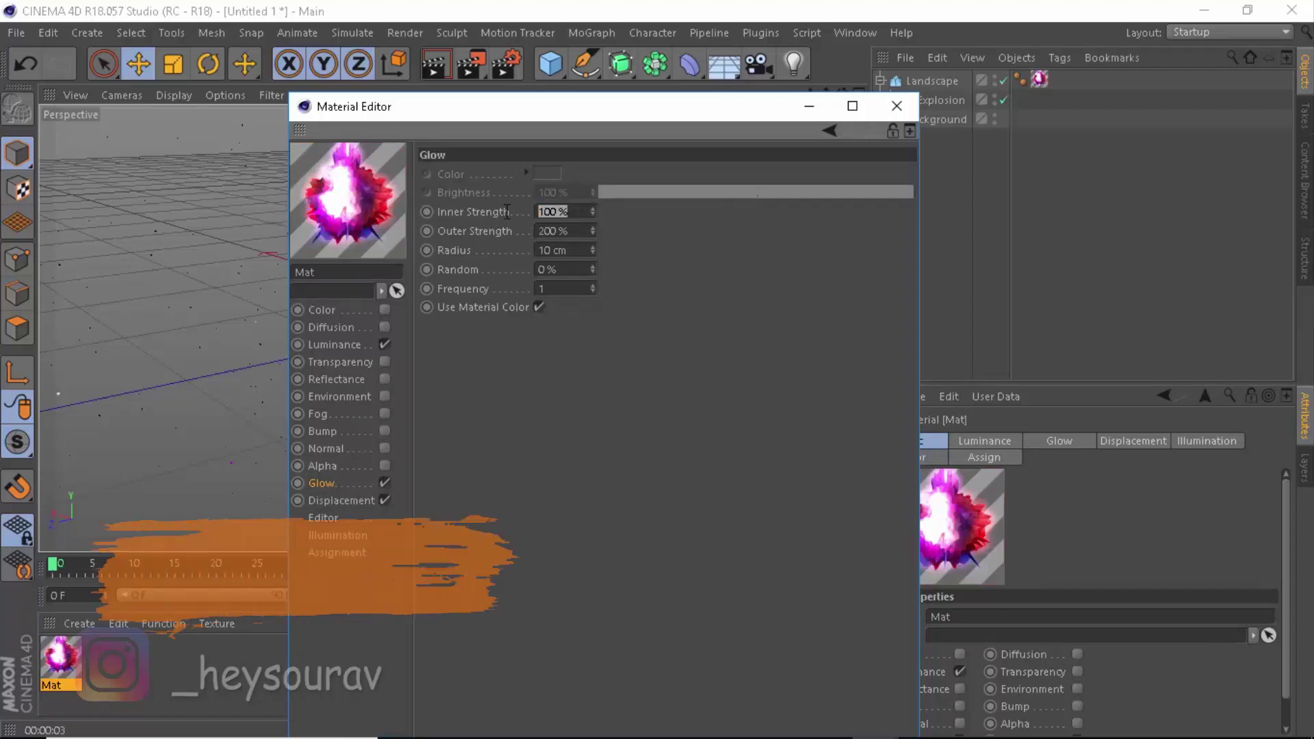
{"action": "key", "text": "Return"}
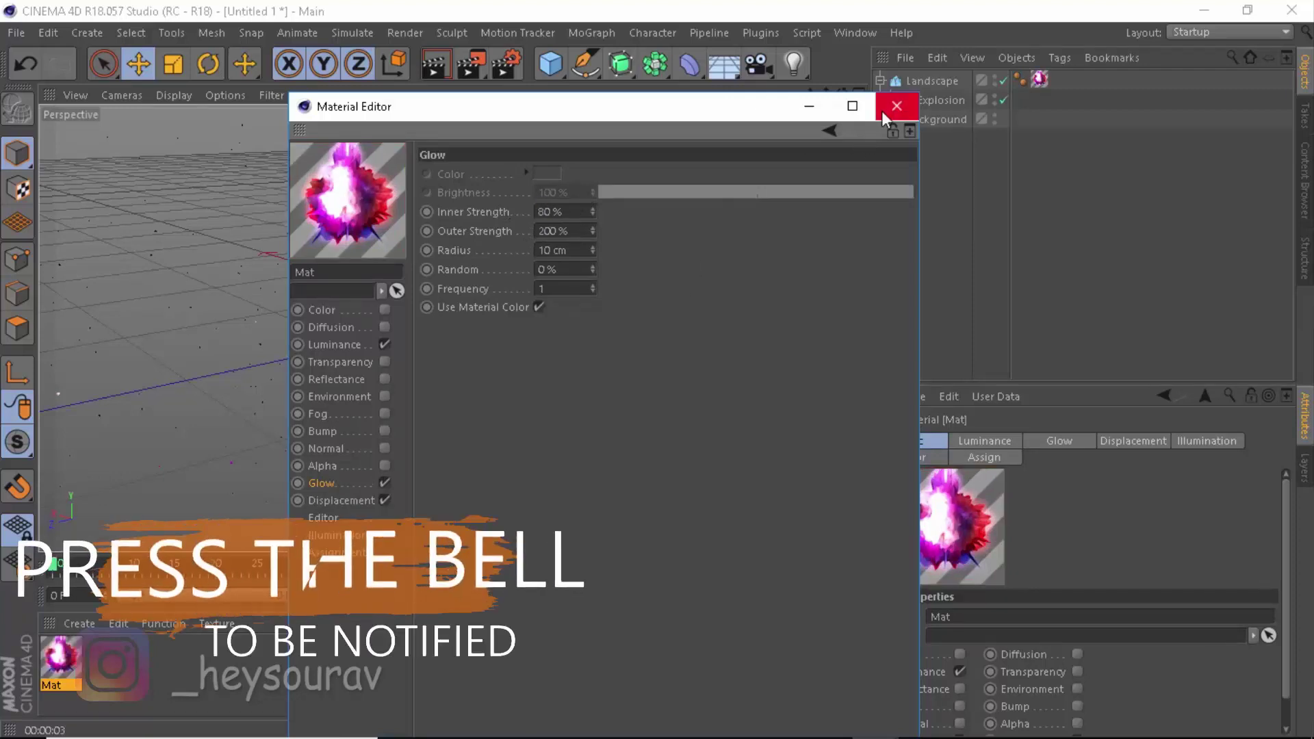
{"action": "left_click", "coordinate": [897, 106]}
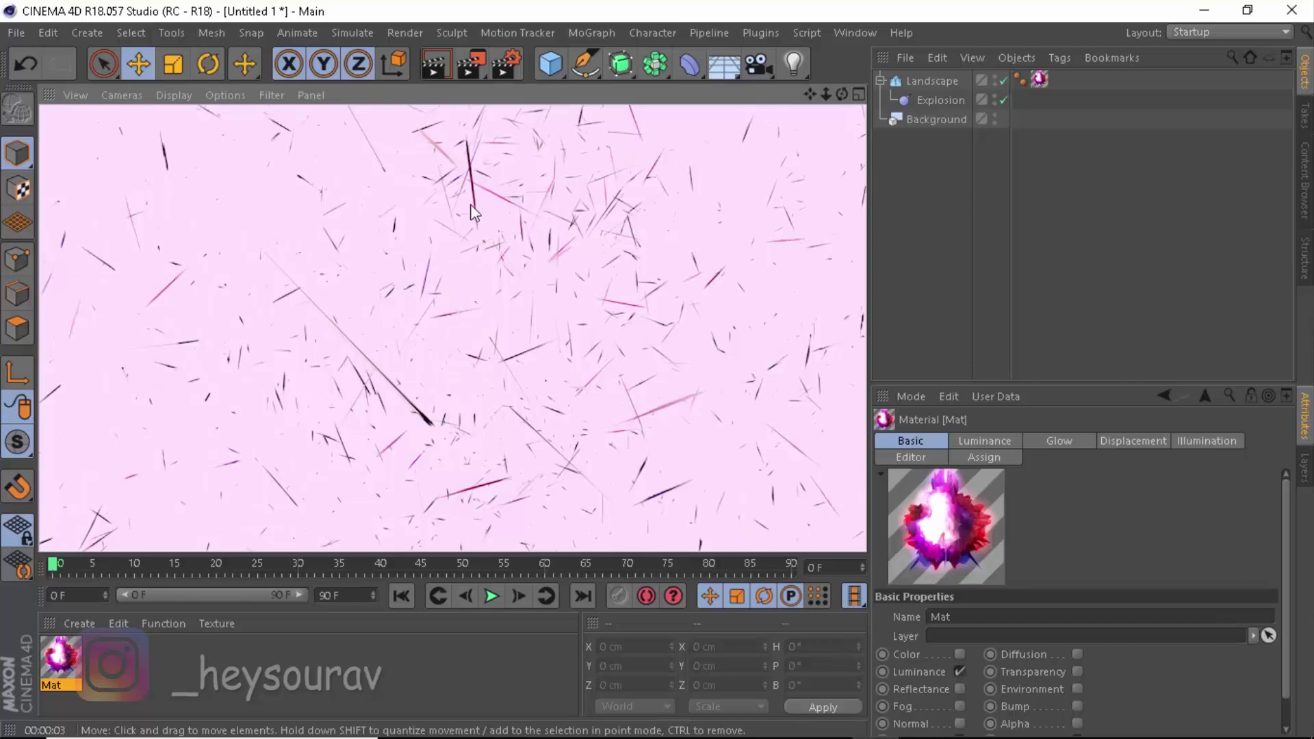
Lower the Explosion deformer's strength to 53% and render the denser debris.
{"action": "left_click", "coordinate": [272, 663]}
{"action": "left_click", "coordinate": [943, 101]}
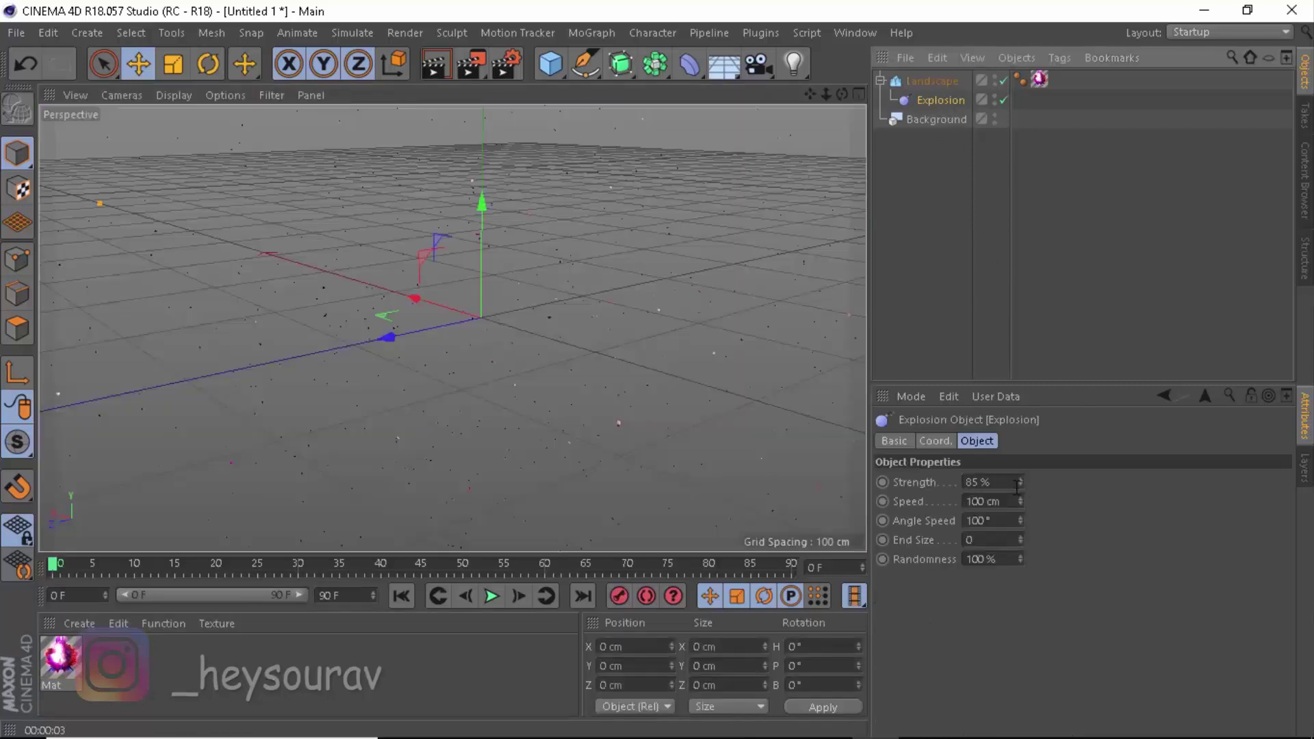
{"action": "left_click_drag", "start_coordinate": [1019, 483], "coordinate": [1025, 523]}
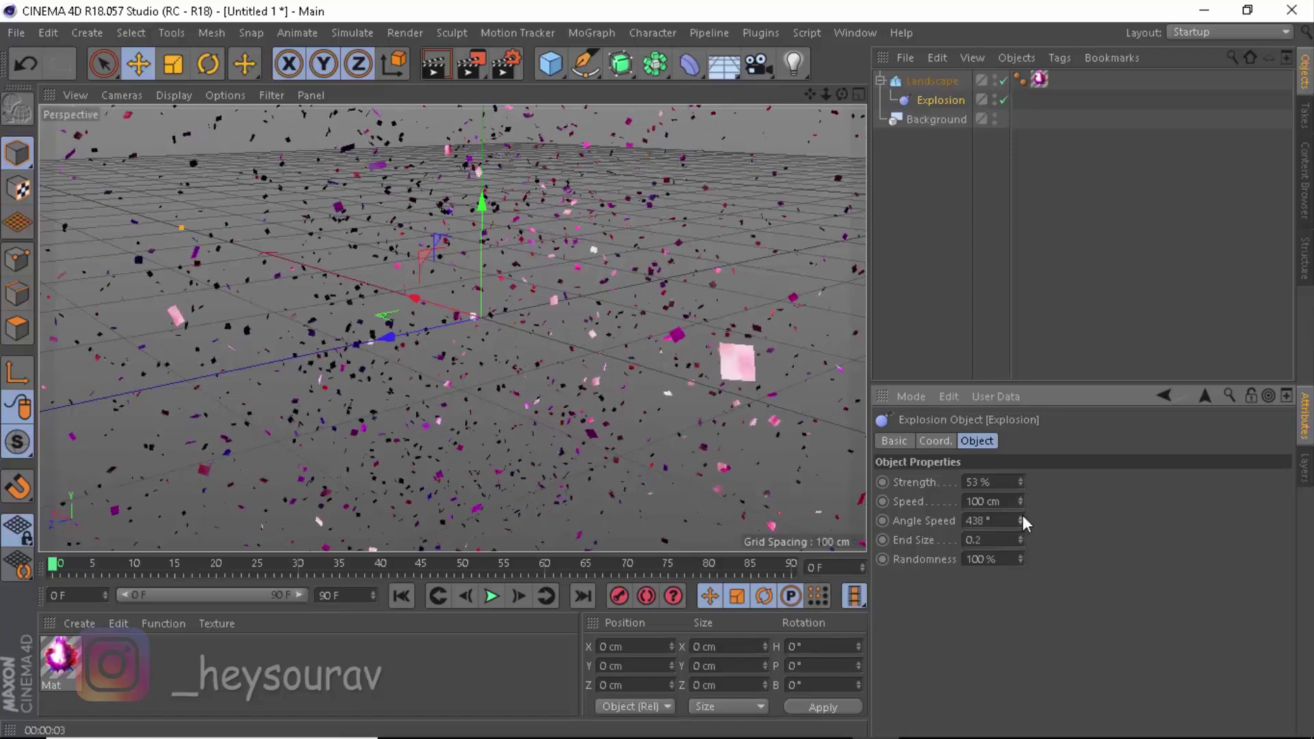
{"action": "left_click", "coordinate": [762, 269]}
{"action": "key", "text": "ctrl+r"}
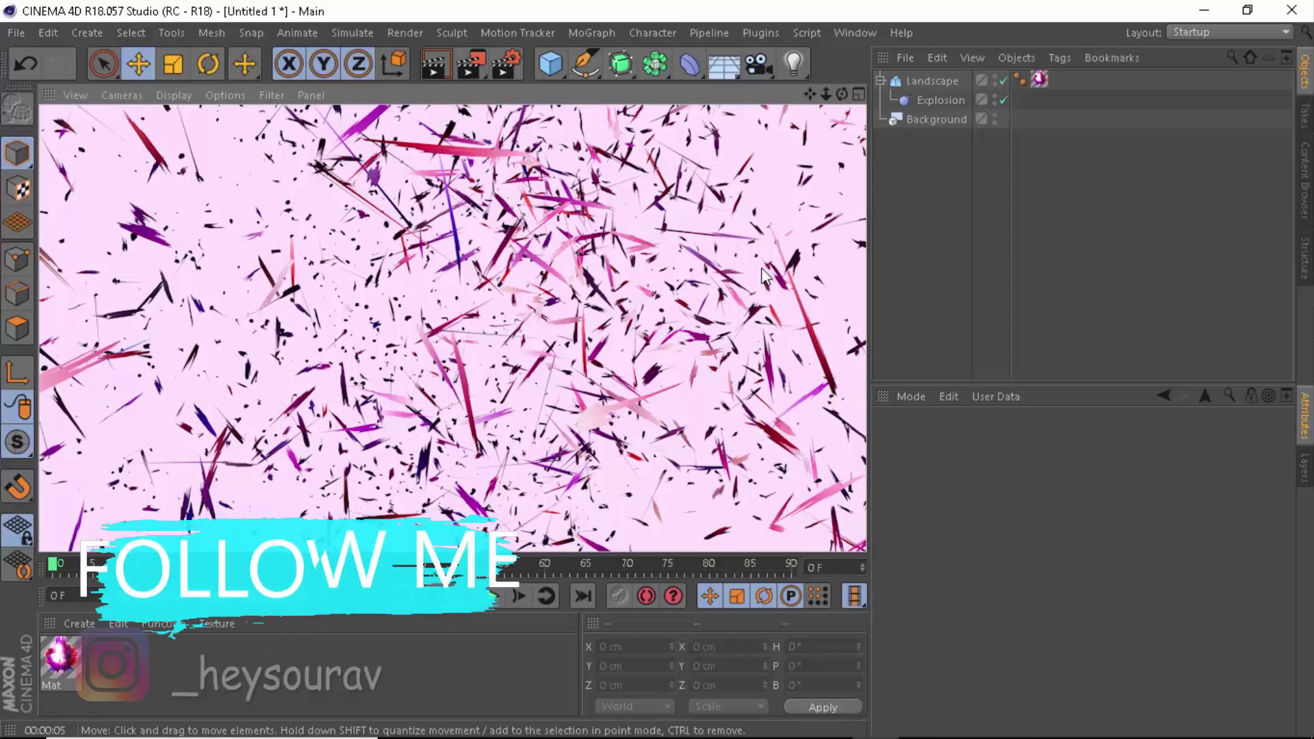
{"action": "left_click", "coordinate": [950, 97]}
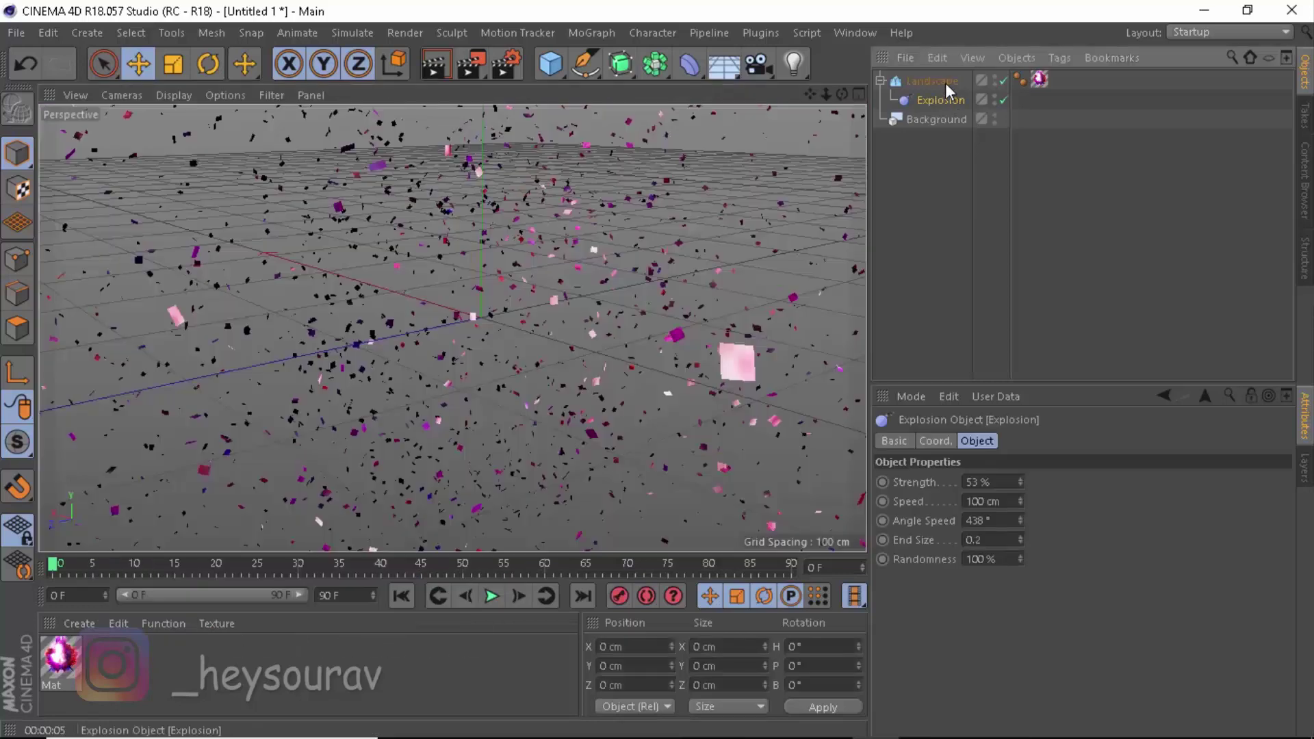
{"action": "left_click", "coordinate": [932, 80]}
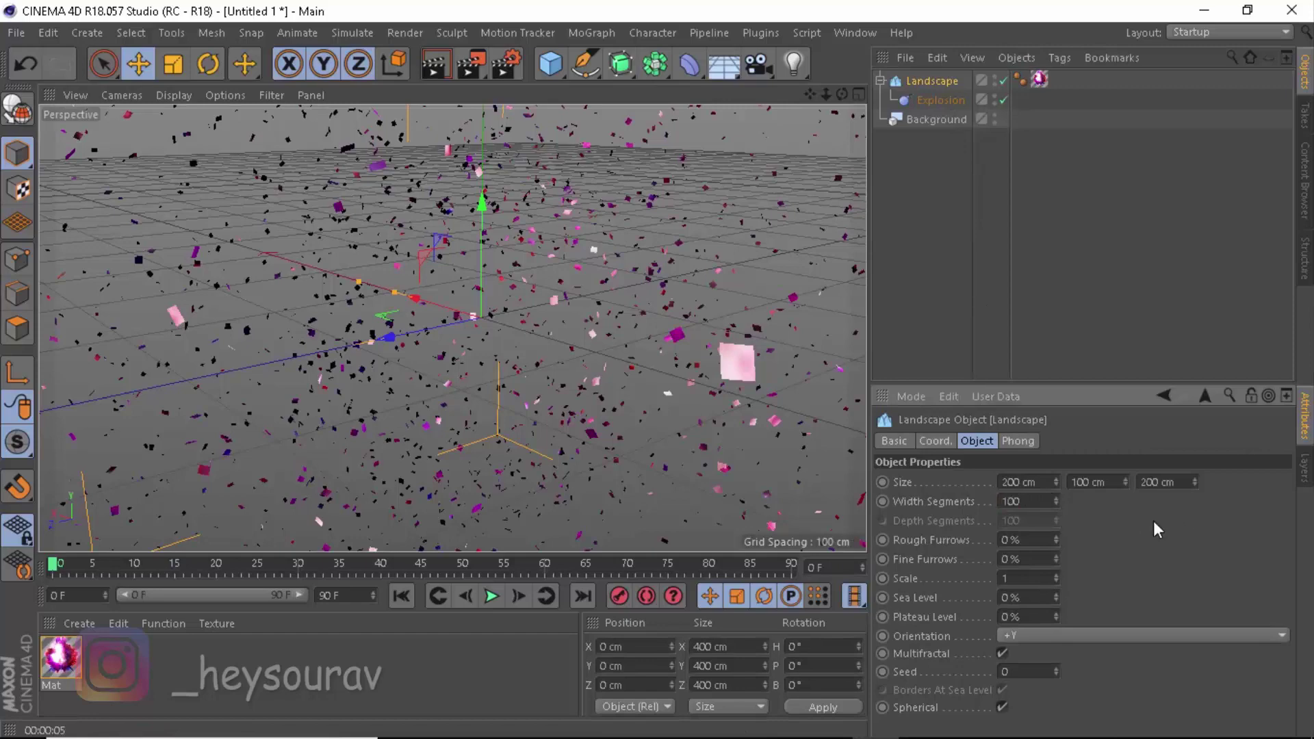
{"action": "double_click", "coordinate": [1049, 501]}
{"action": "type", "text": "500"}
{"action": "key", "text": "Return"}
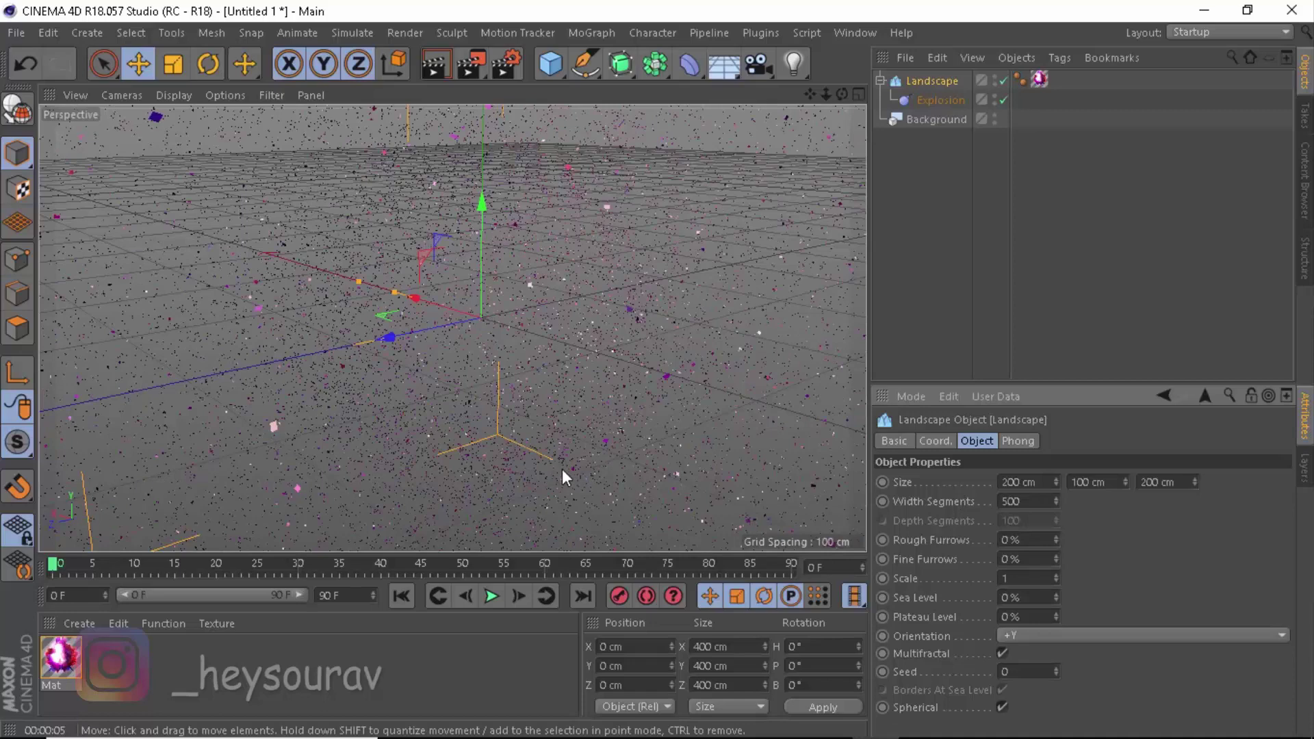
{"action": "double_click", "coordinate": [1025, 501]}
{"action": "type", "text": "100"}
{"action": "key", "text": "Return"}
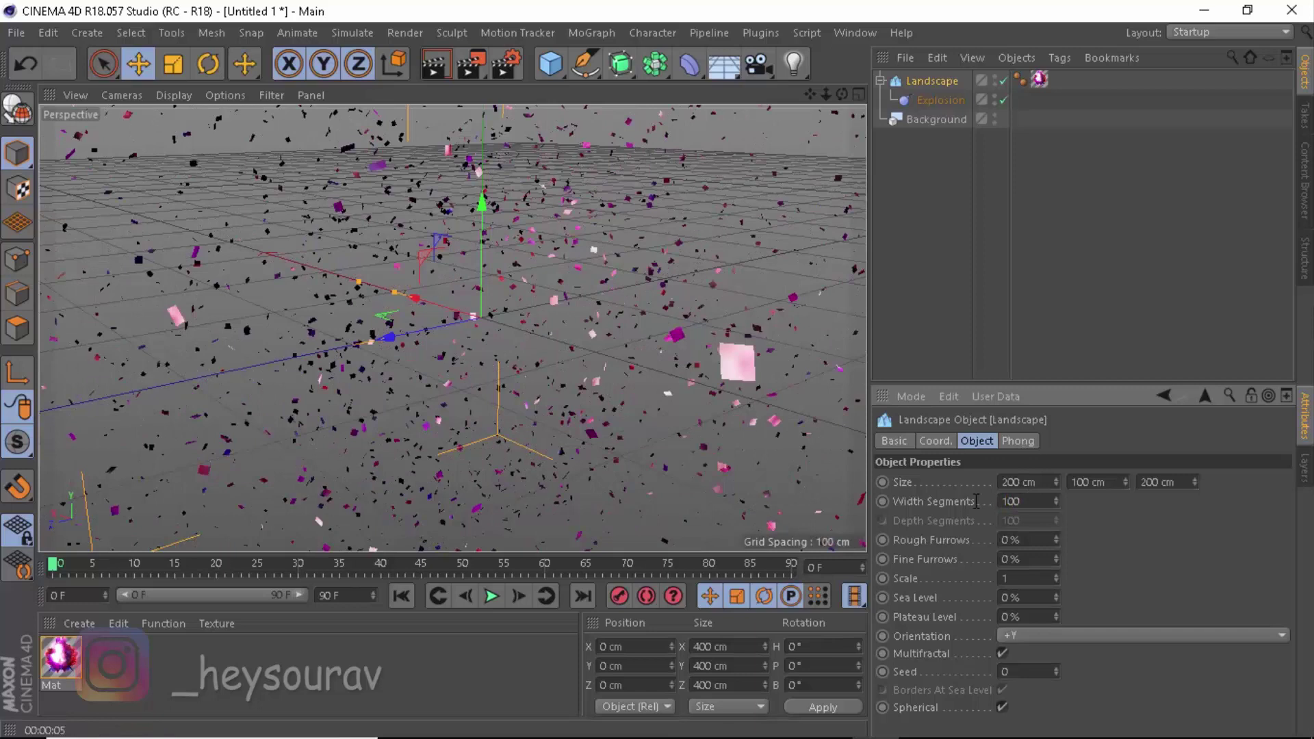
{"action": "left_click", "coordinate": [849, 314]}
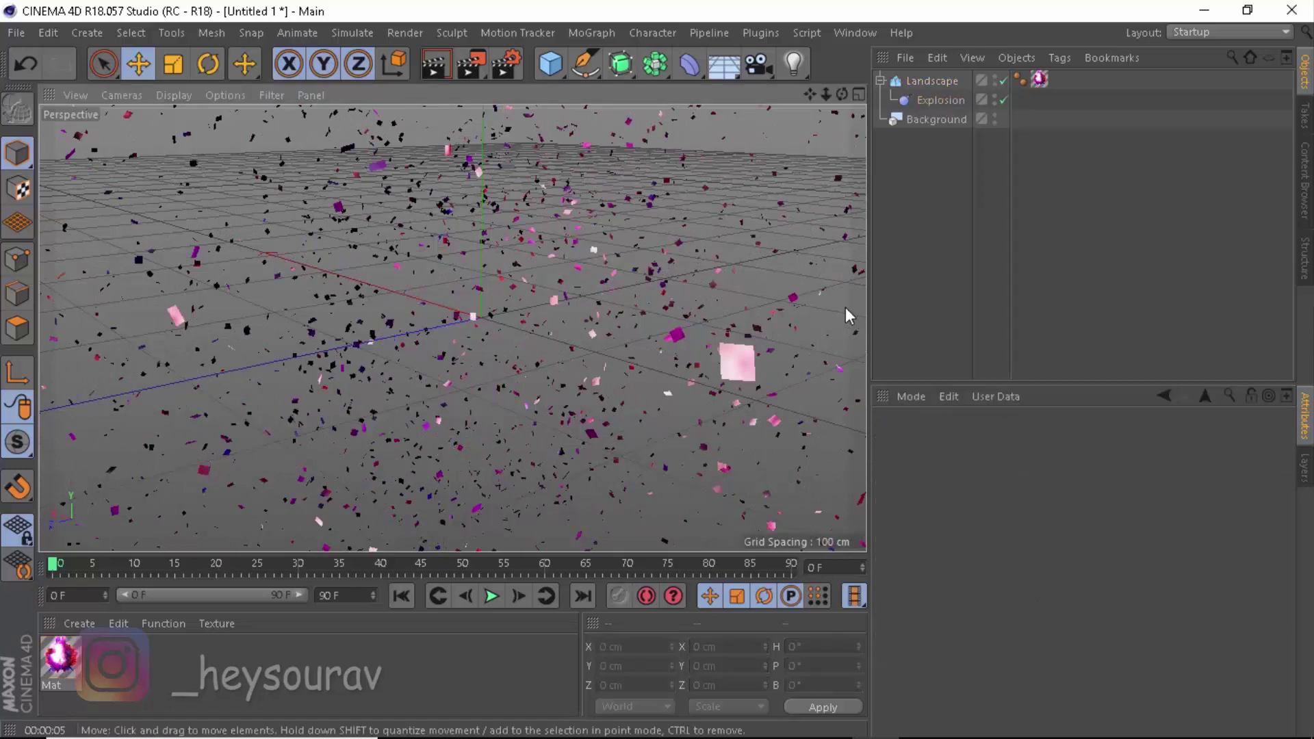